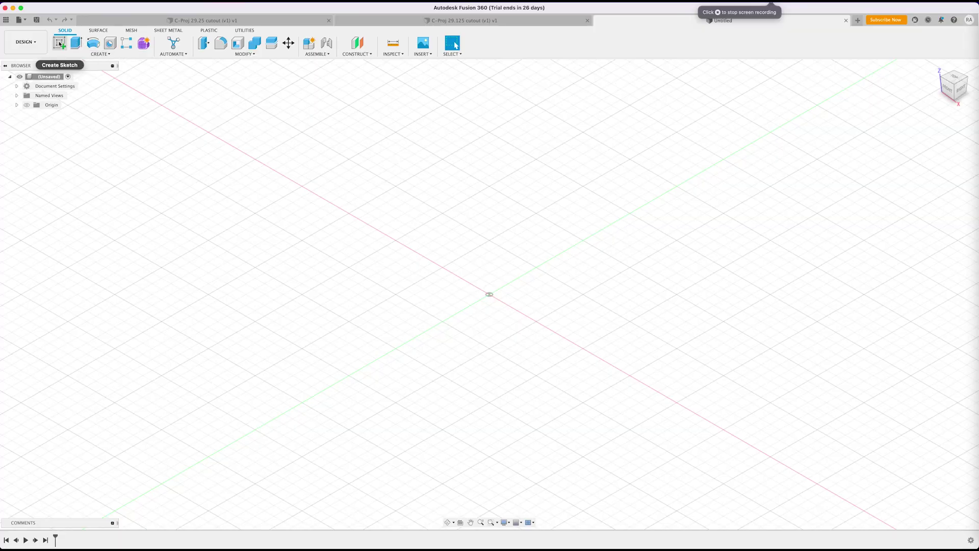
Step: Draw a rectangle on the XY plane from the origin, entering width 560 and height 66.4
click(60, 44)
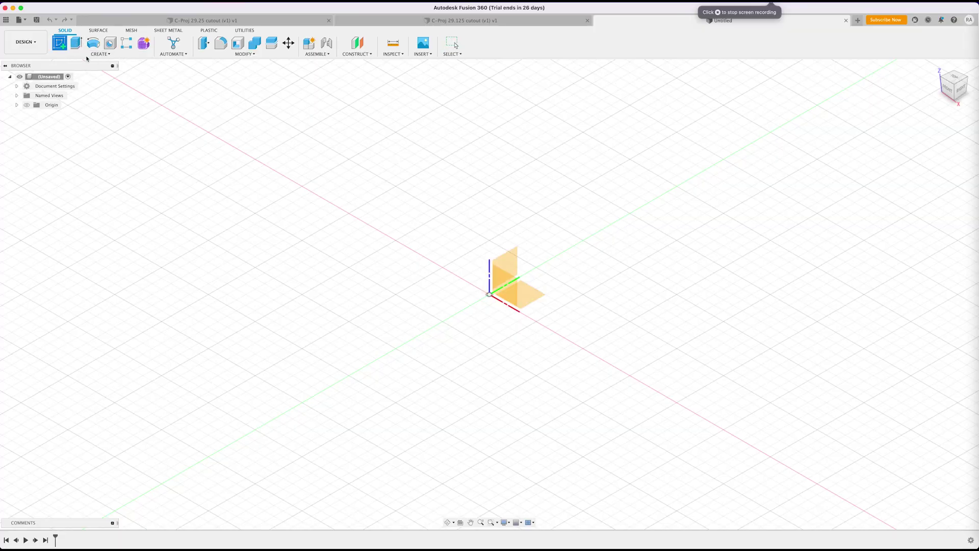
click(509, 362)
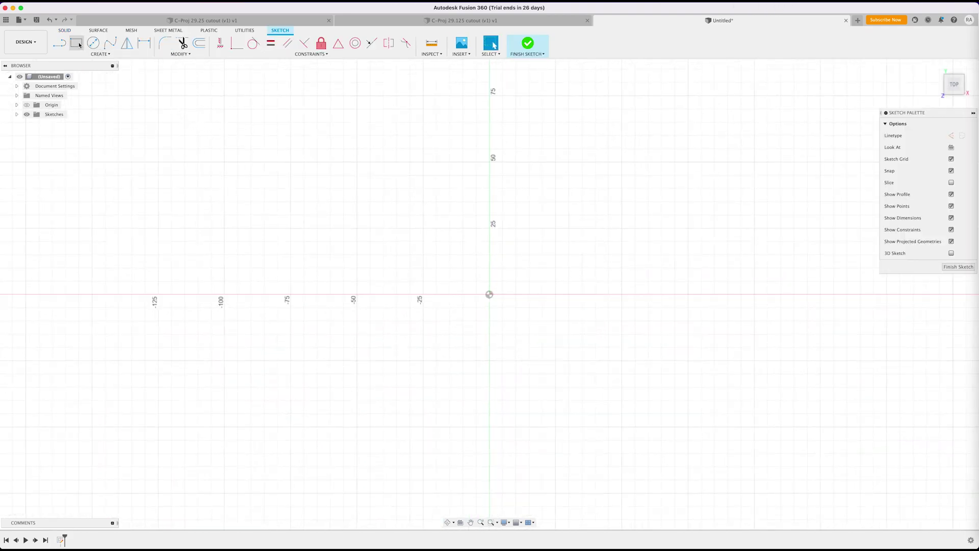
click(77, 43)
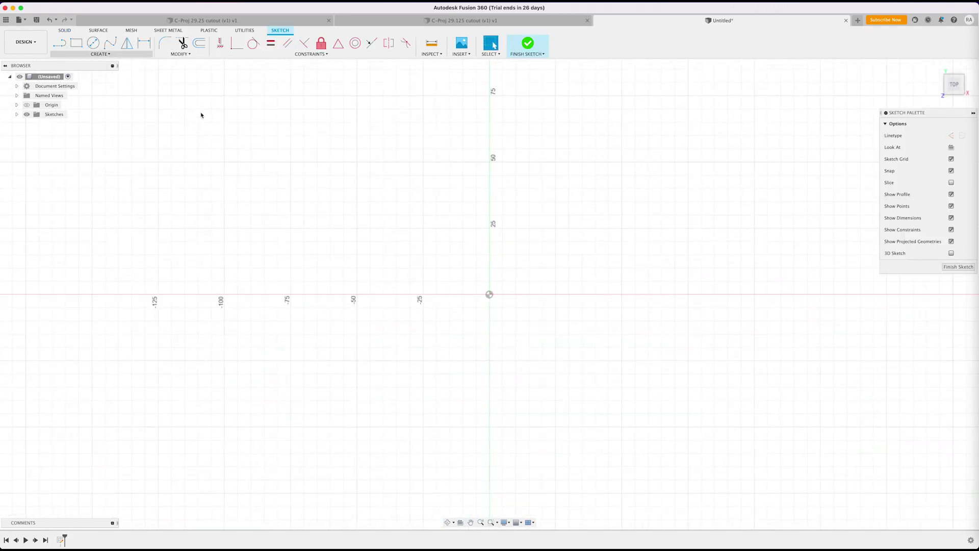
click(489, 294)
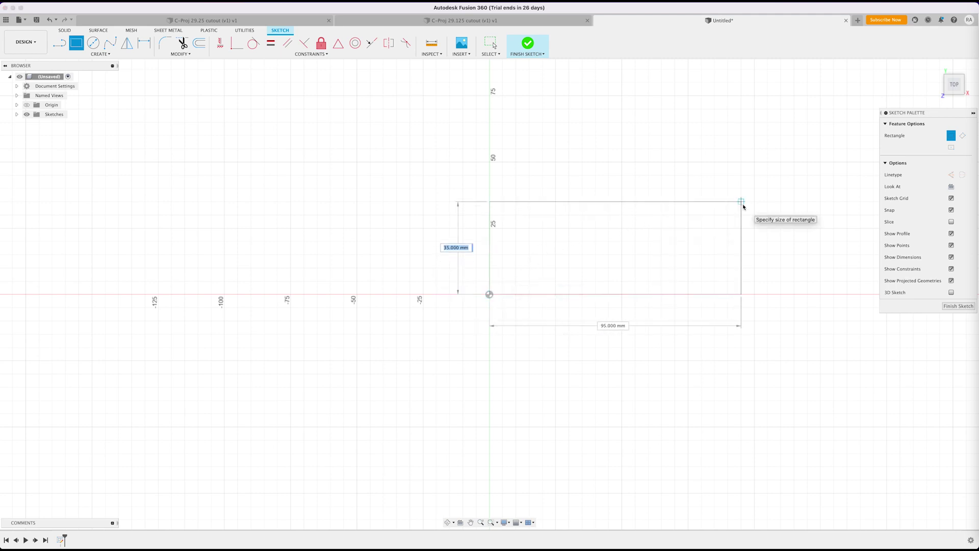
key(Tab)
text(560)
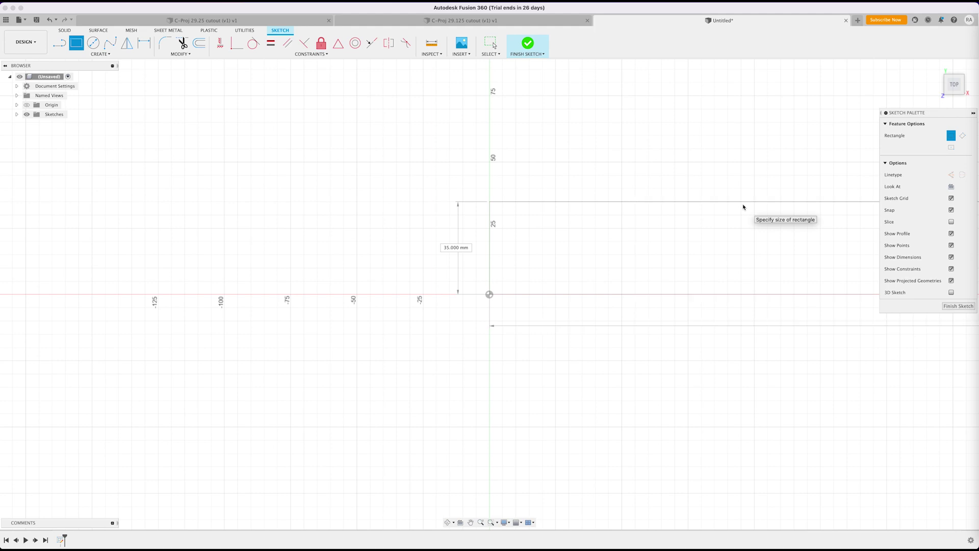
key(Tab)
text(66.4)
key(Tab)
key(Return)
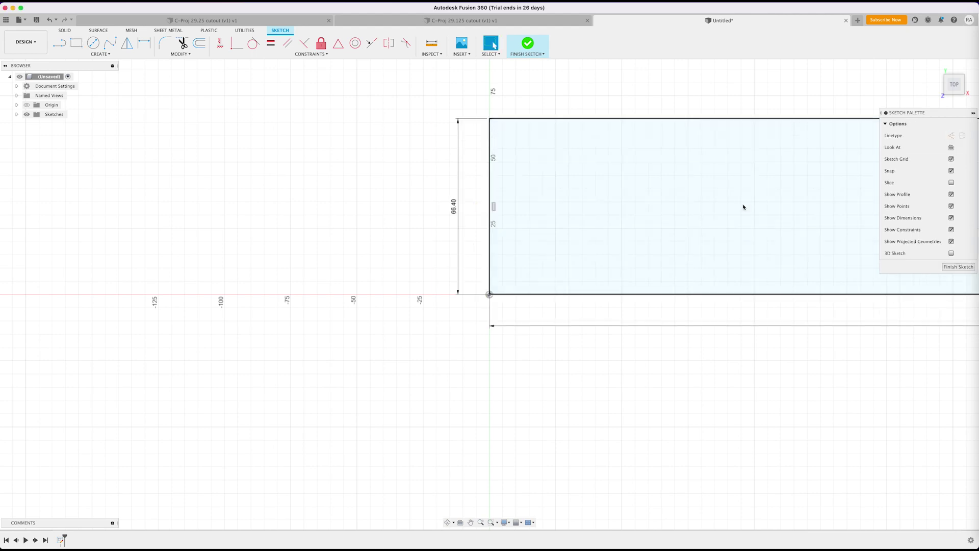
Step: Pan and zoom so the whole long rectangle is in view
click(470, 522)
drag(715, 383, 466, 424)
scroll(472, 423, down, 4)
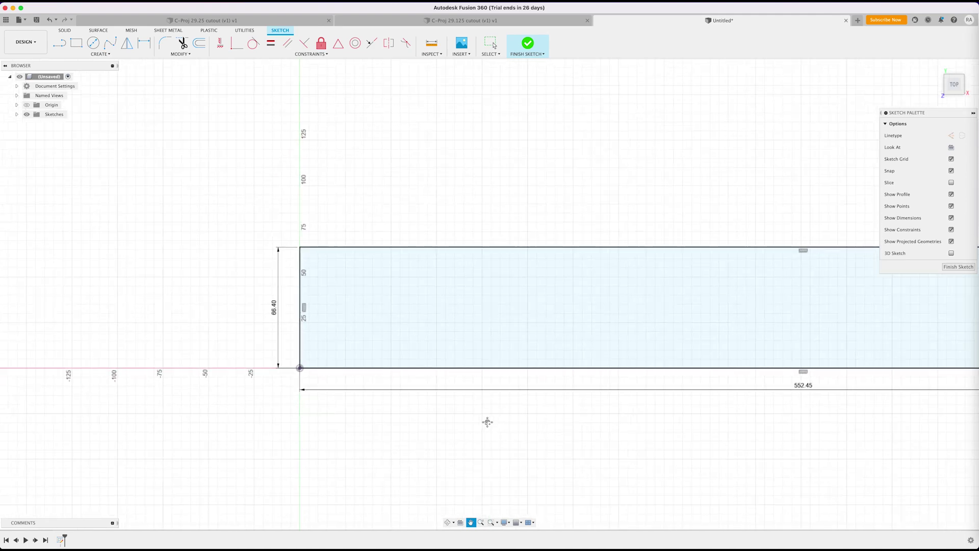
drag(741, 415, 504, 437)
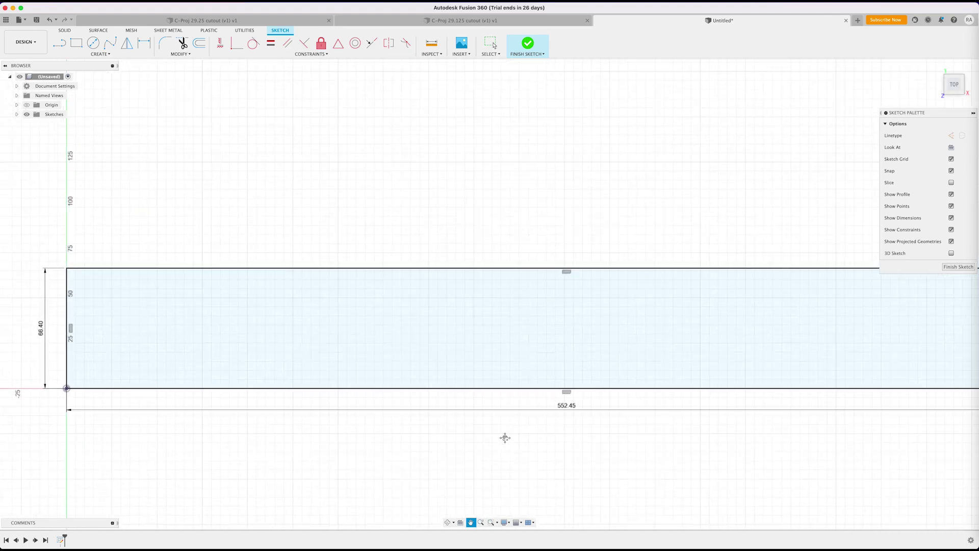
scroll(505, 438, down, 3)
scroll(507, 436, up, 1)
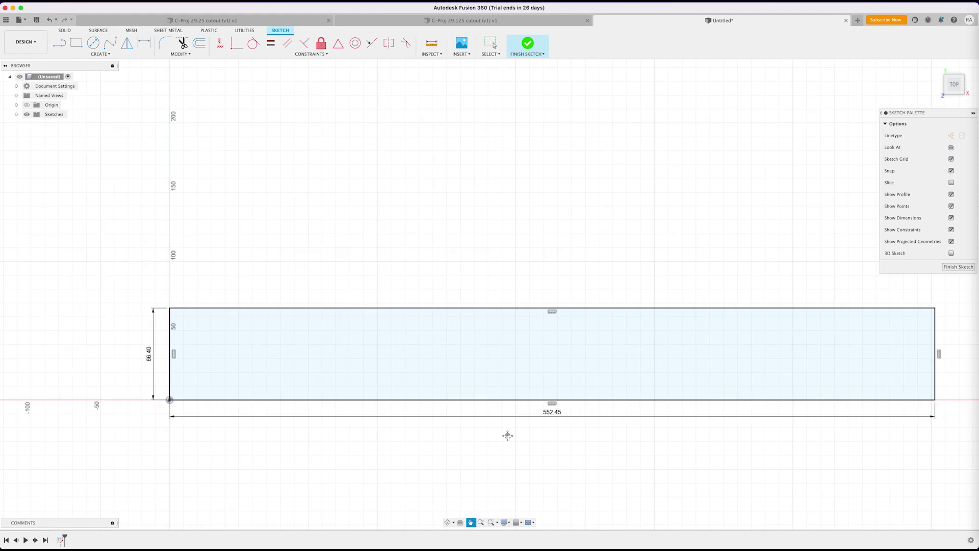
key(Escape)
Step: Extrude the rectangle profile 20.57 mm into a new solid body, viewed from Home
click(494, 344)
key(e)
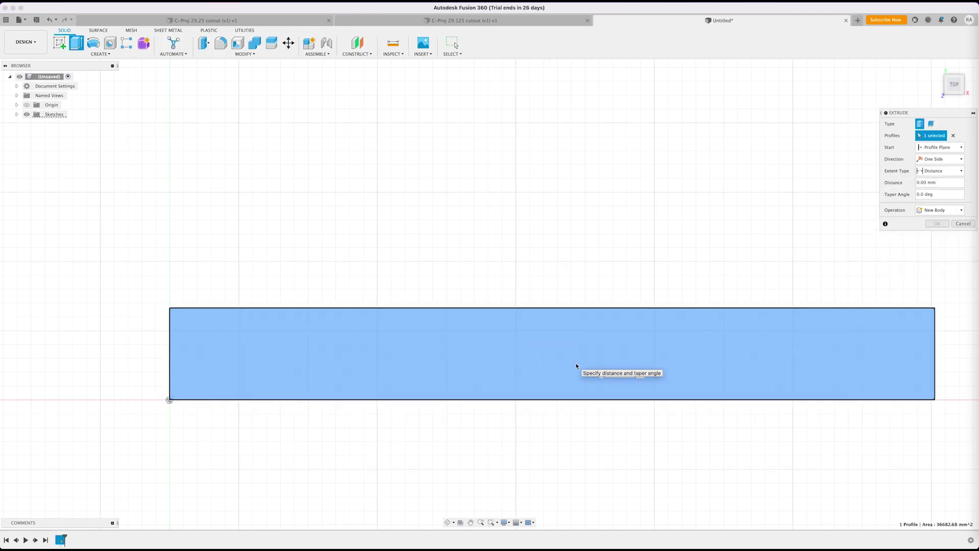
key(Return)
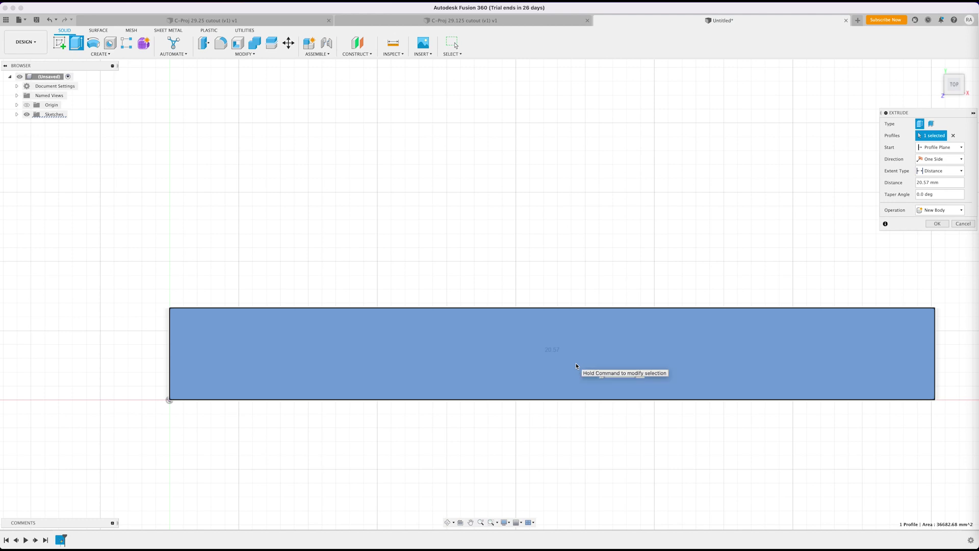
key(Return)
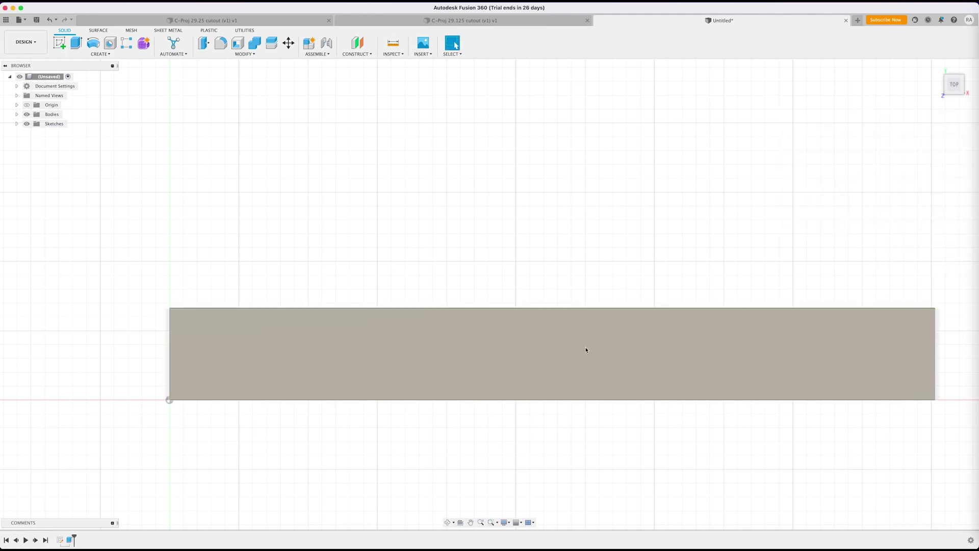
click(936, 67)
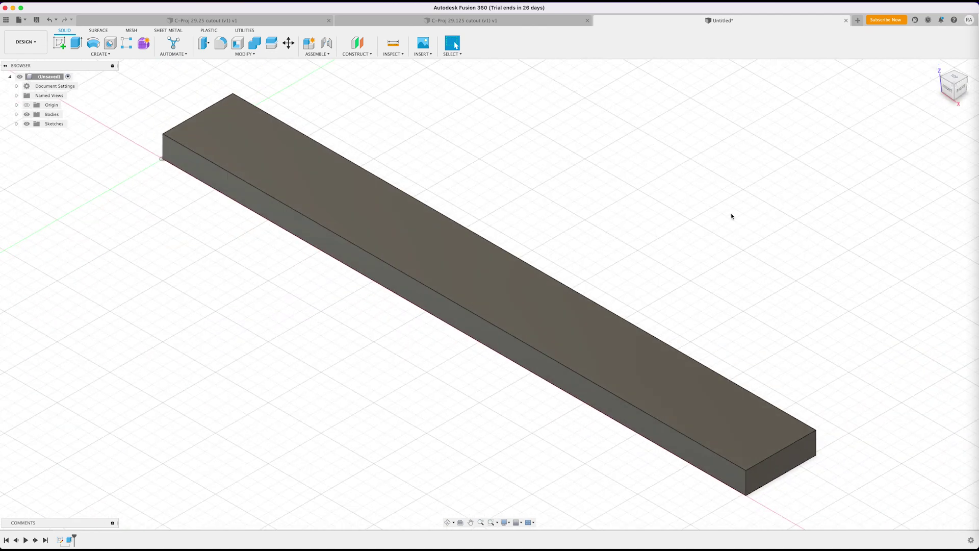
Step: Switch from the Design workspace to Manufacture
click(35, 46)
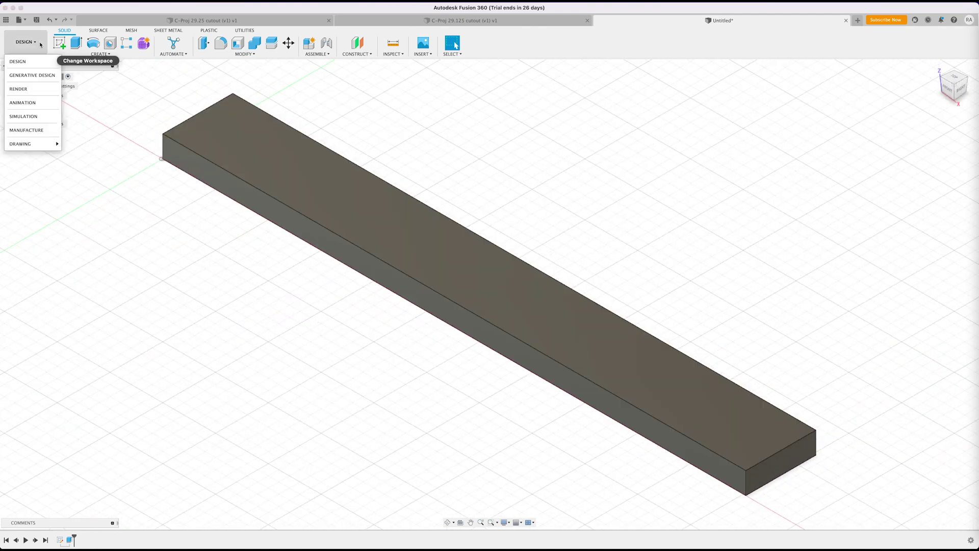
click(26, 130)
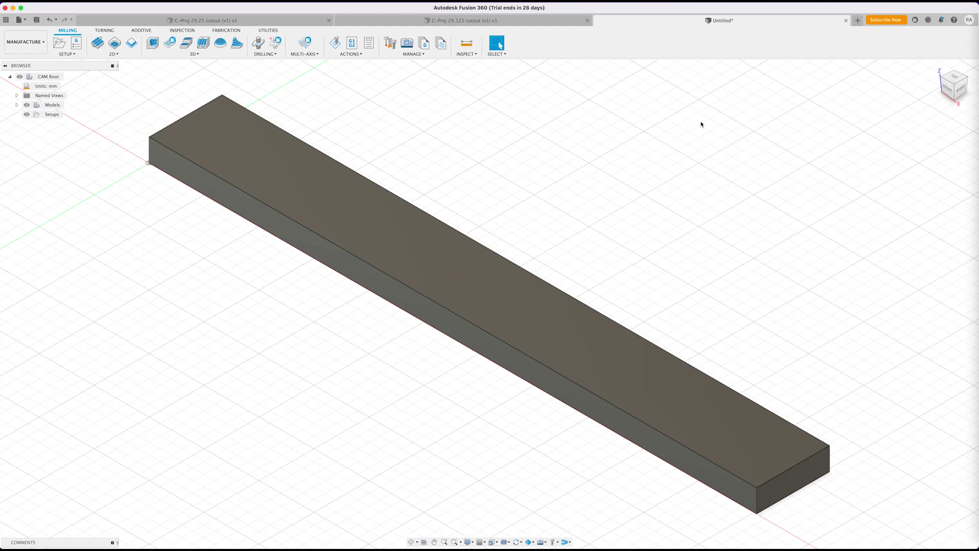
Step: Start a new setup with fixed stock of 552.45 × 66.4 × 20.57 mm
click(73, 54)
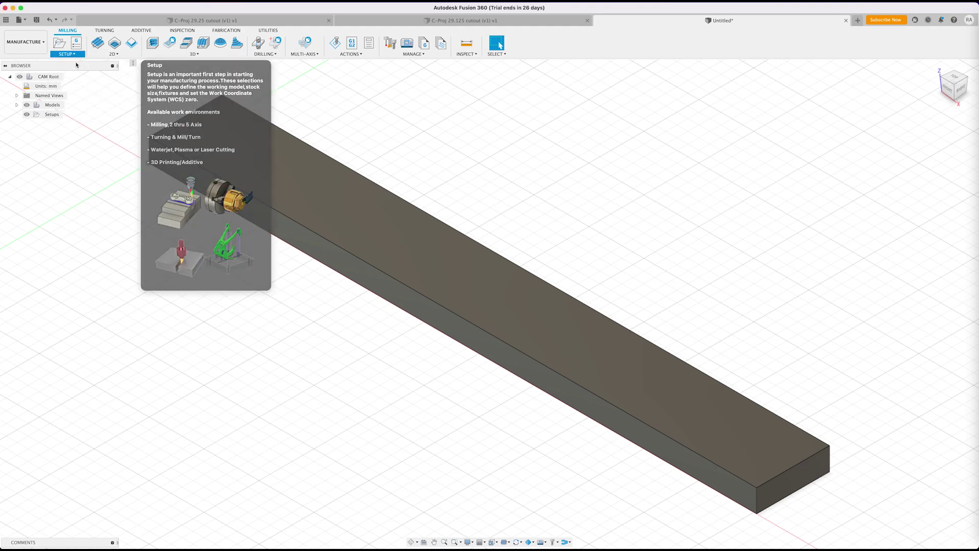
click(76, 65)
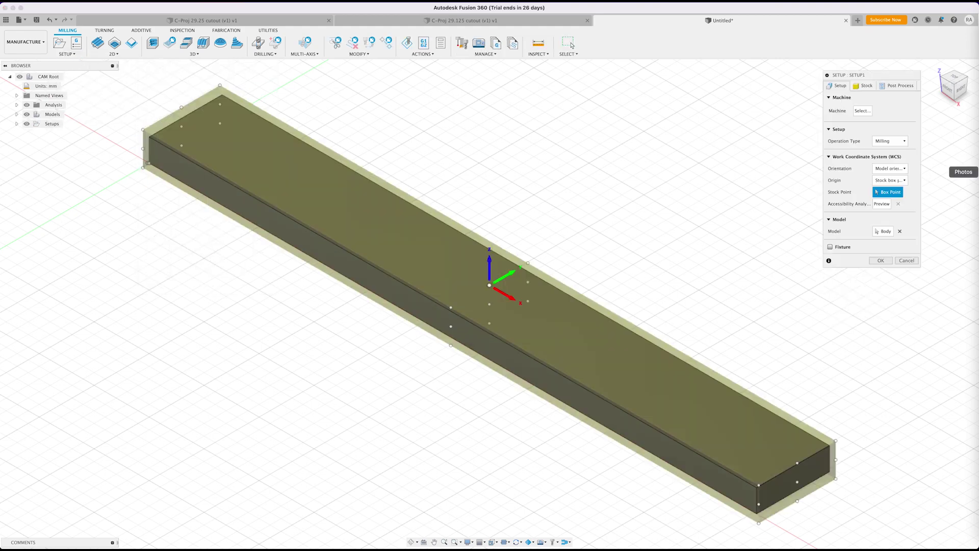
click(867, 85)
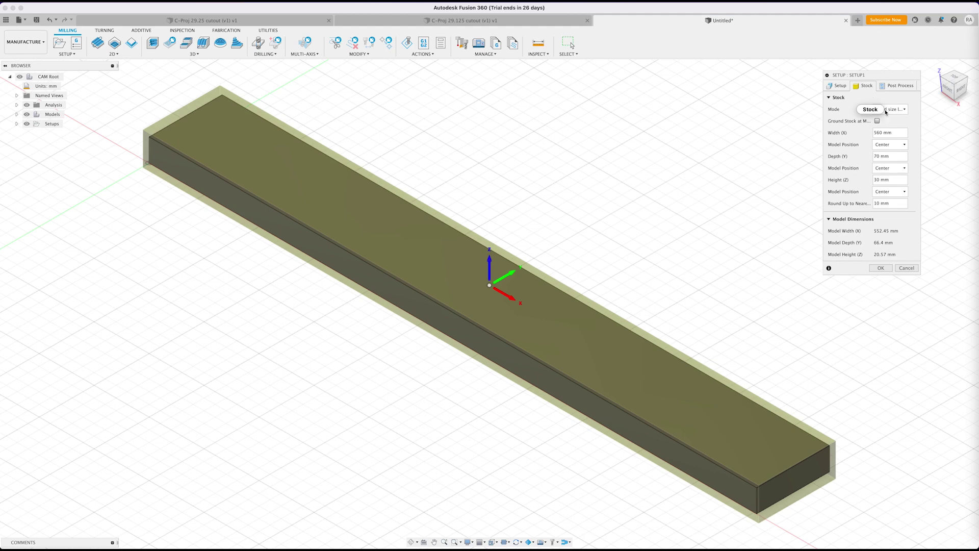
click(883, 132)
drag(884, 132, 869, 135)
text(5)
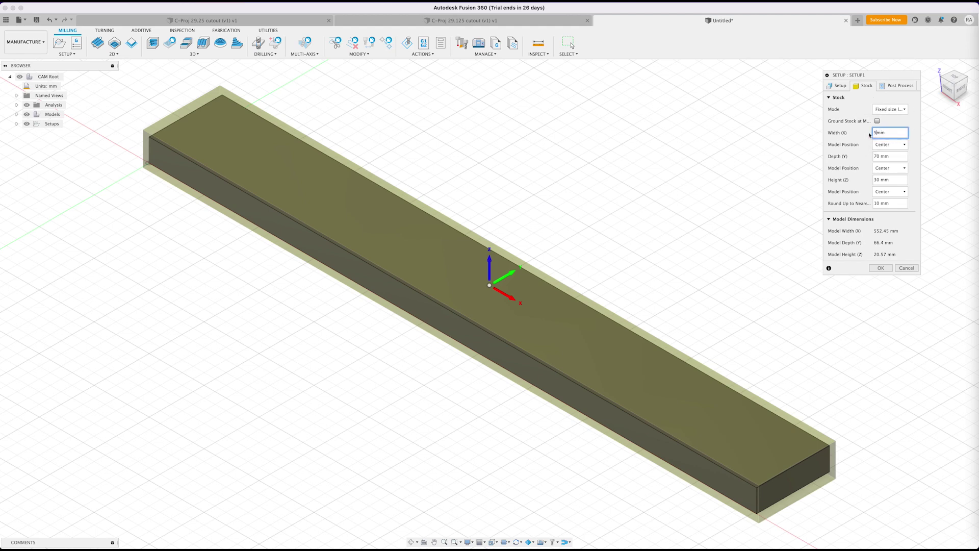
text(5)
key(Tab)
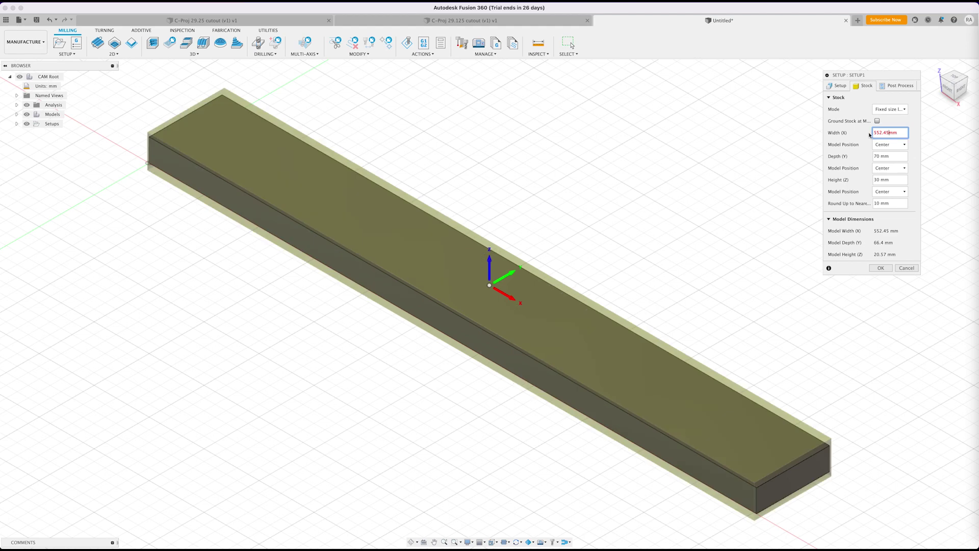
text(.45)
key(Tab)
text(66)
key(Tab)
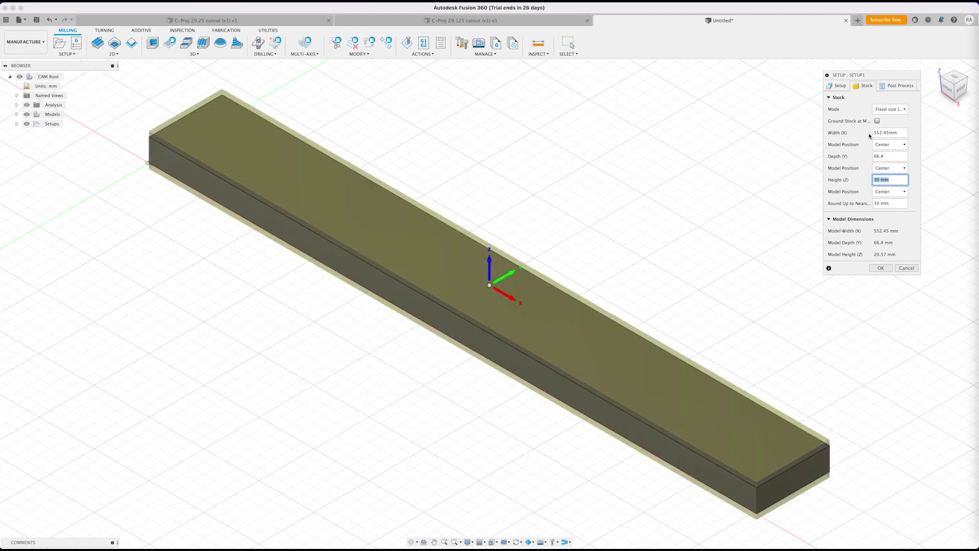
text(20.57)
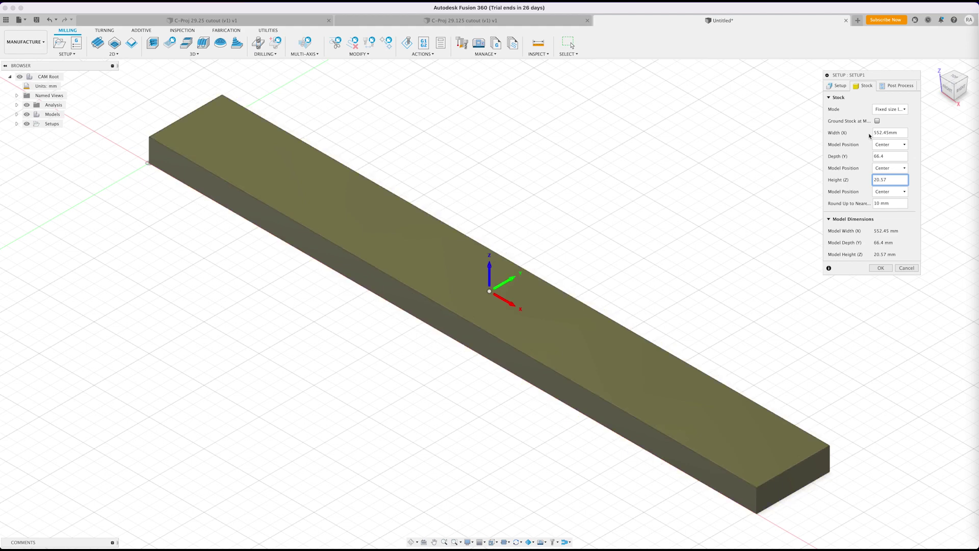
key(Tab)
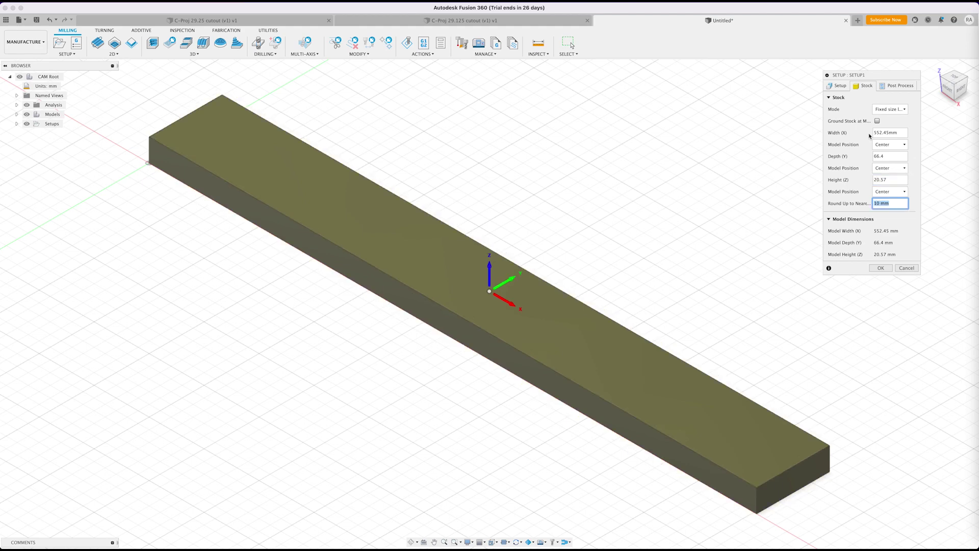
Step: Place the work origin at the rail's top stock corner and create Setup1
click(839, 86)
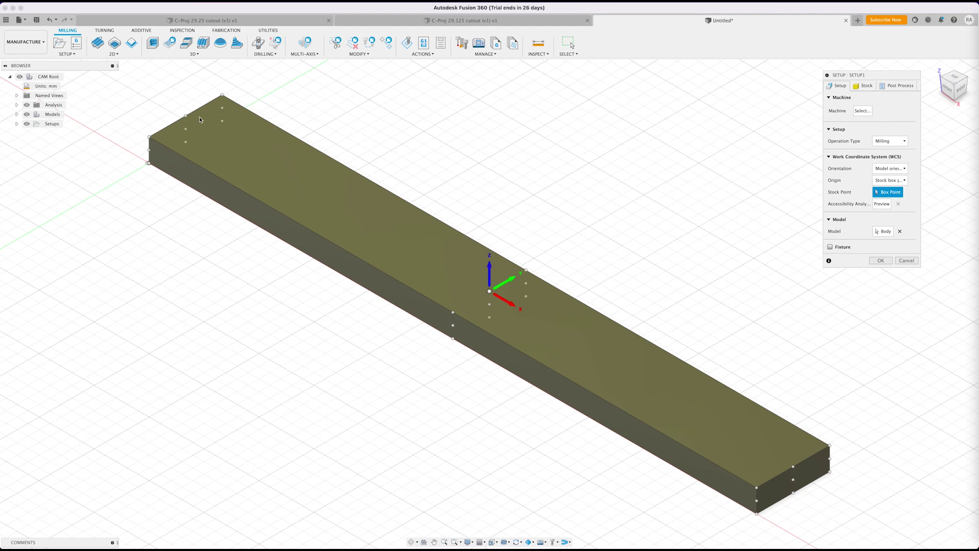
click(150, 137)
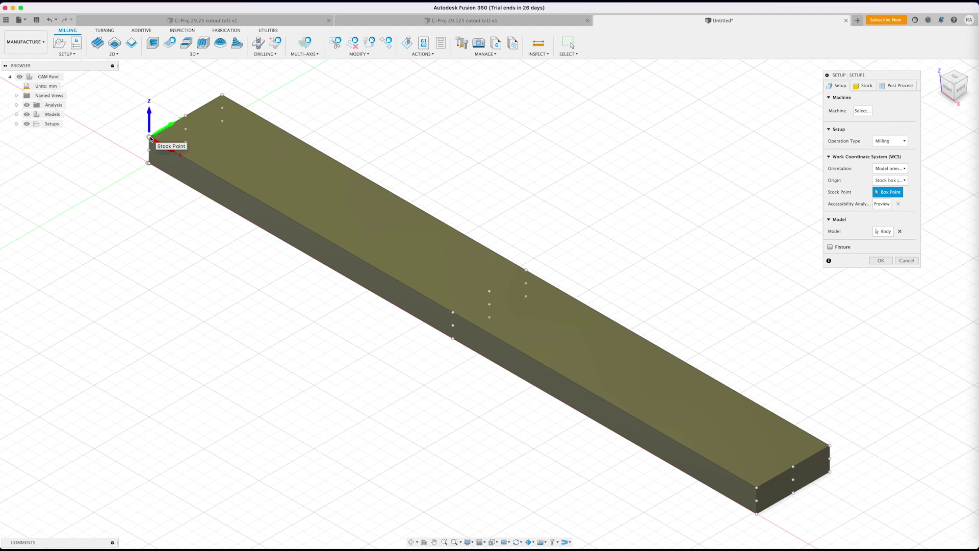
click(881, 260)
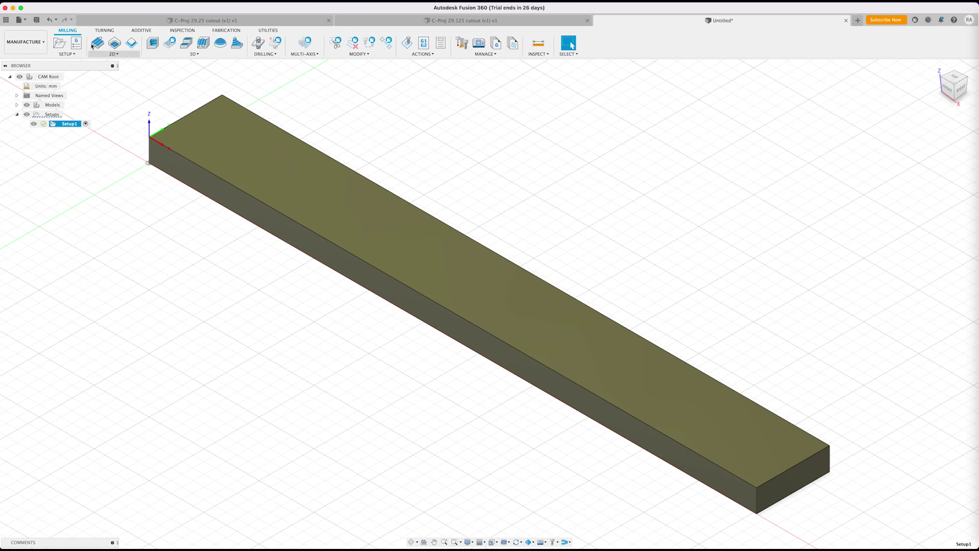
Step: Return to the Design workspace and expand the Bodies and Sketches folders
click(38, 44)
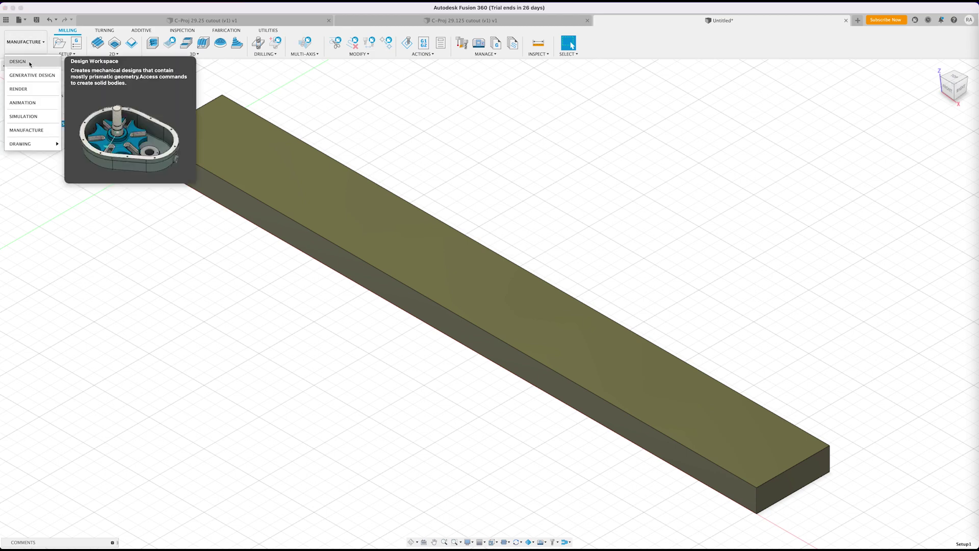
click(30, 63)
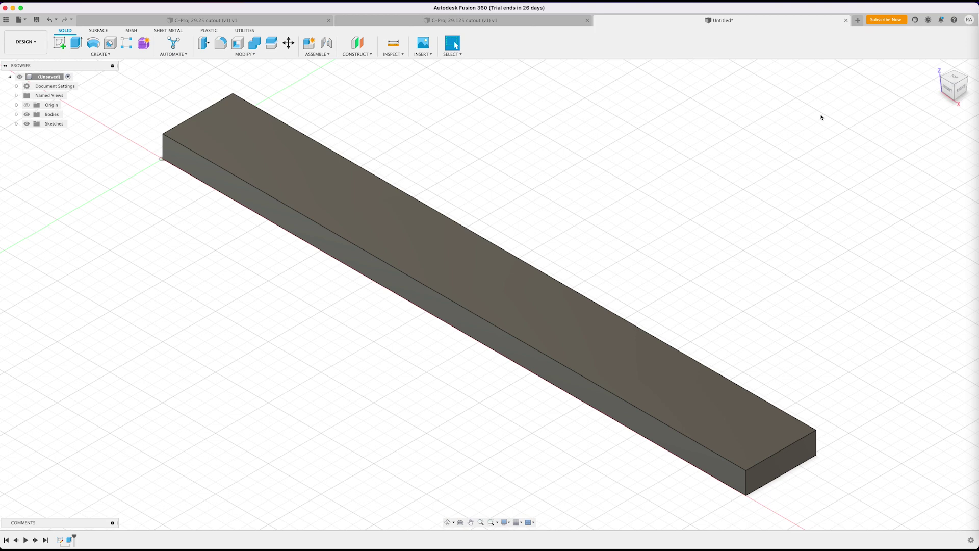
click(17, 114)
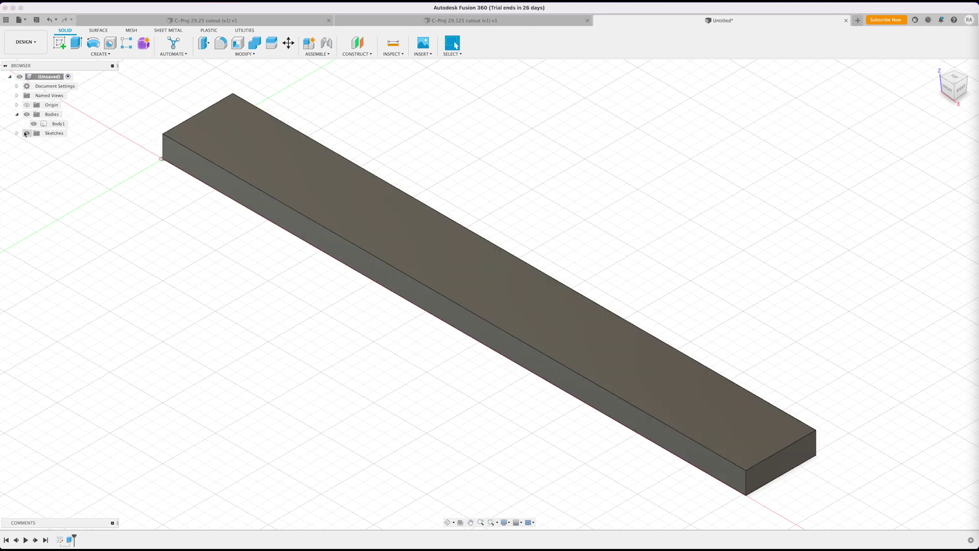
click(18, 134)
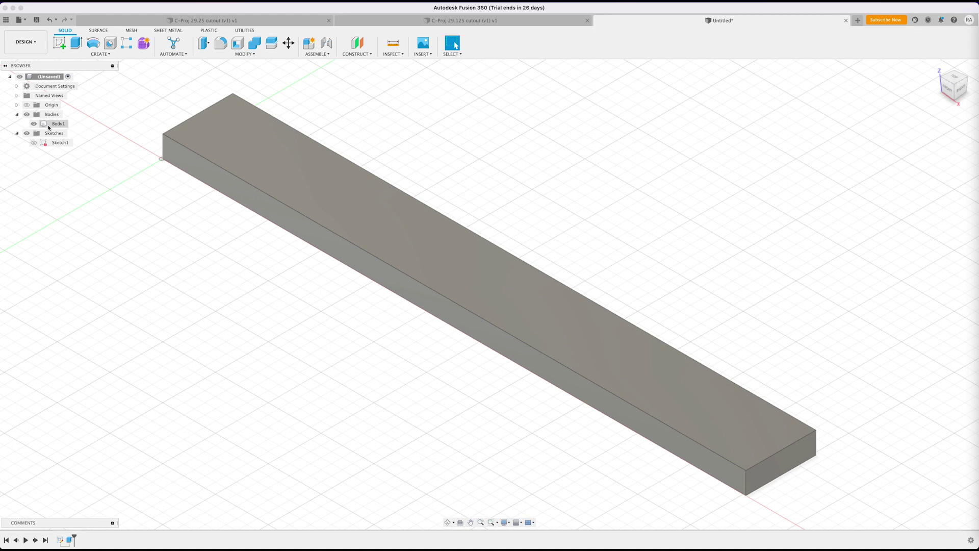
Step: Apply the Glass,Cast,Gray physical material to Body1
right_click(49, 127)
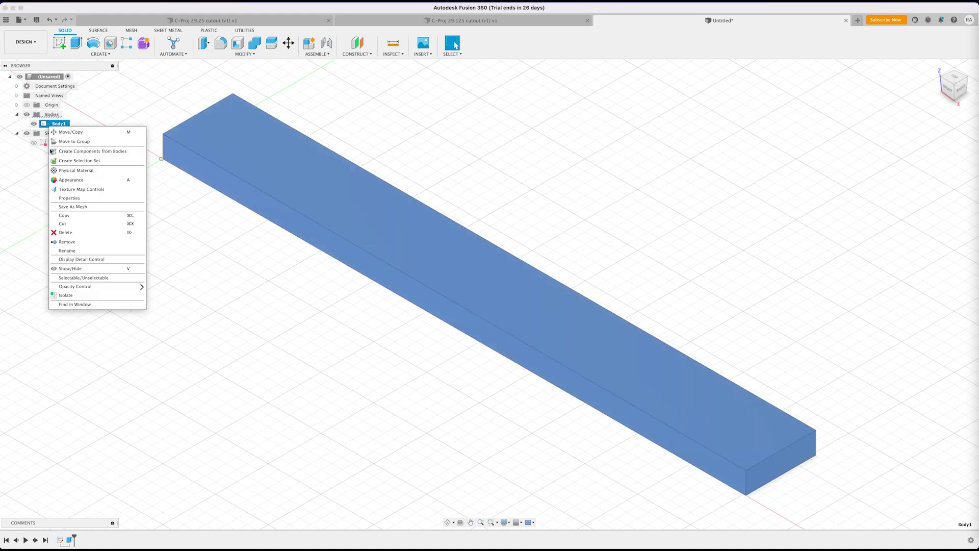
click(70, 170)
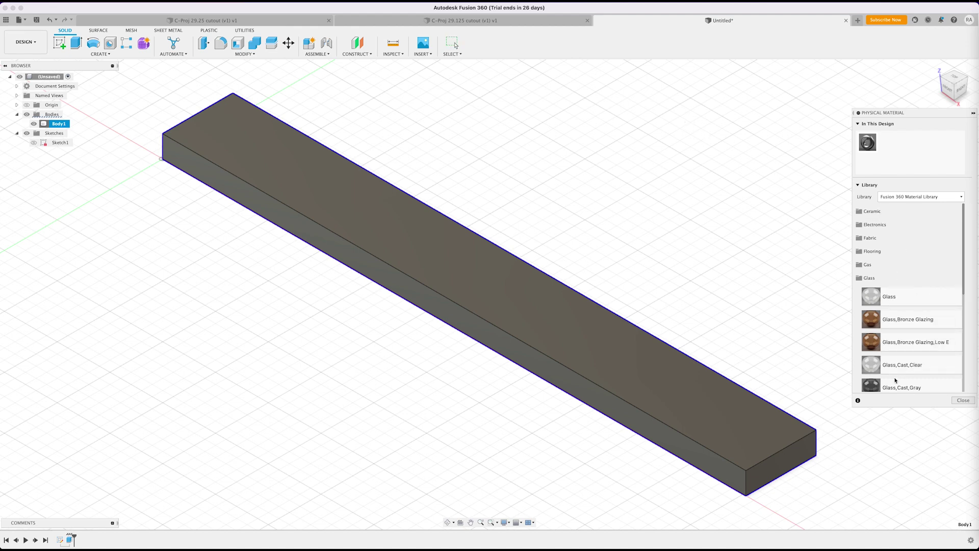
drag(894, 381, 672, 369)
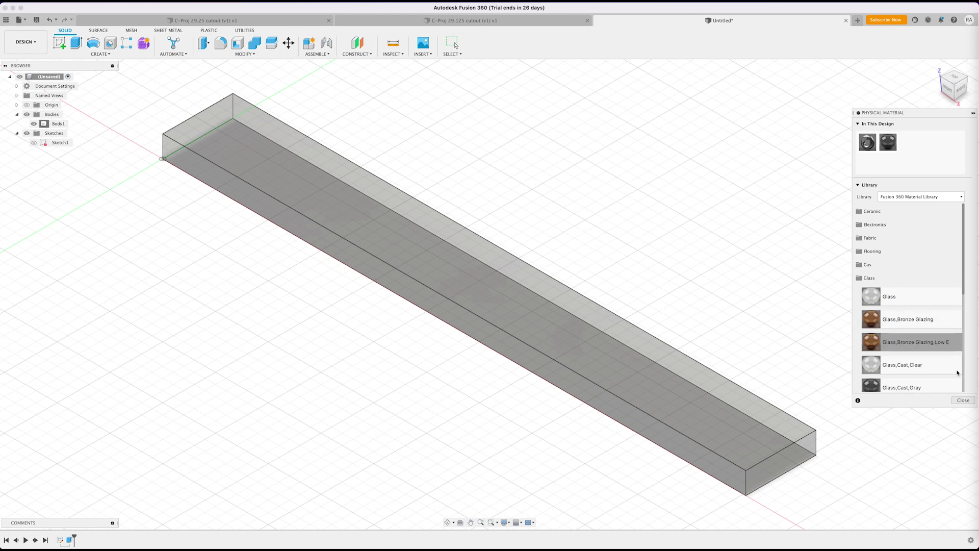
click(967, 401)
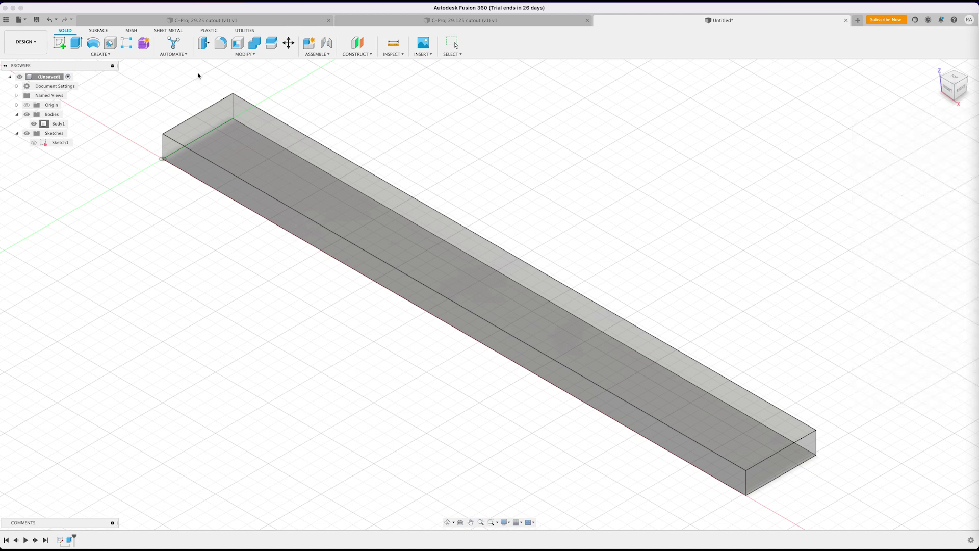
click(33, 126)
click(754, 64)
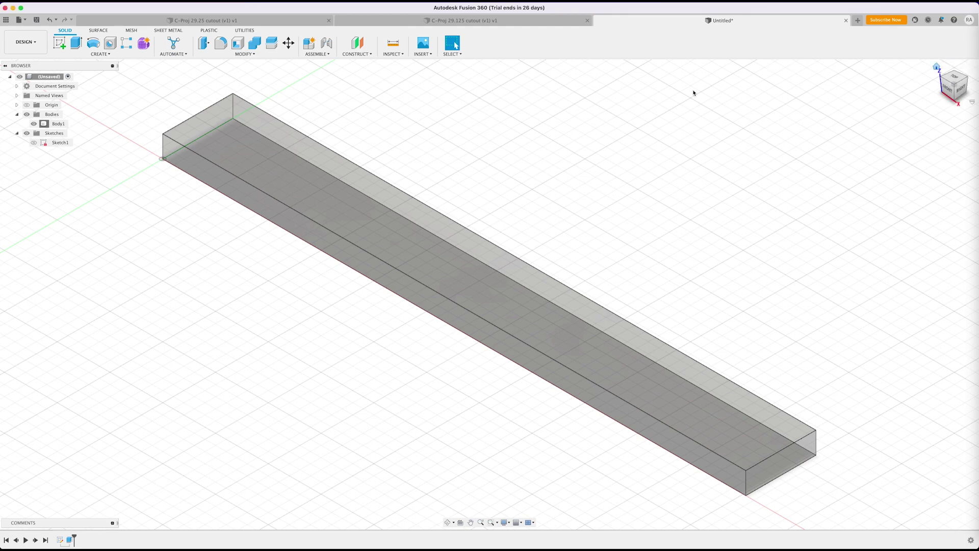
Step: Hide Body1, show Sketch1, and view the strip from the top lying horizontal
click(34, 124)
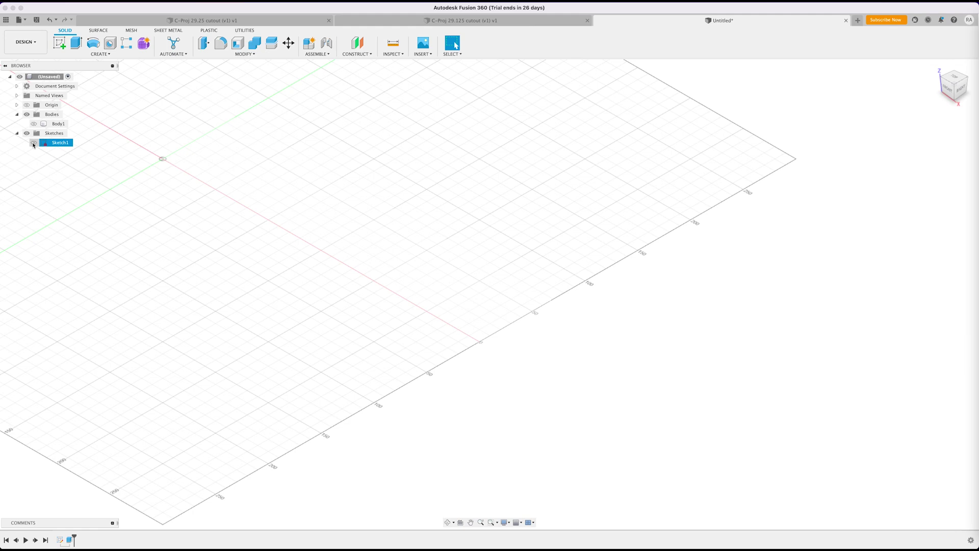
click(34, 143)
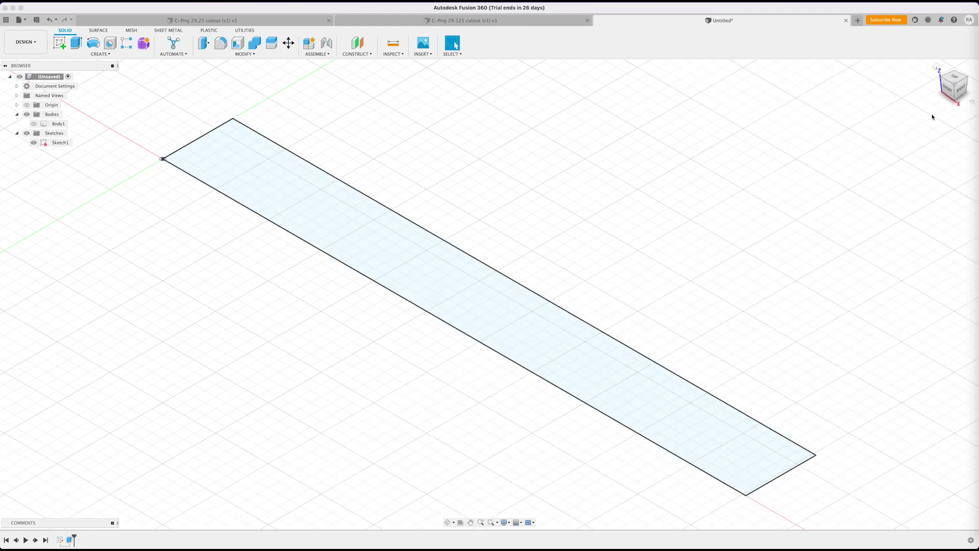
click(954, 77)
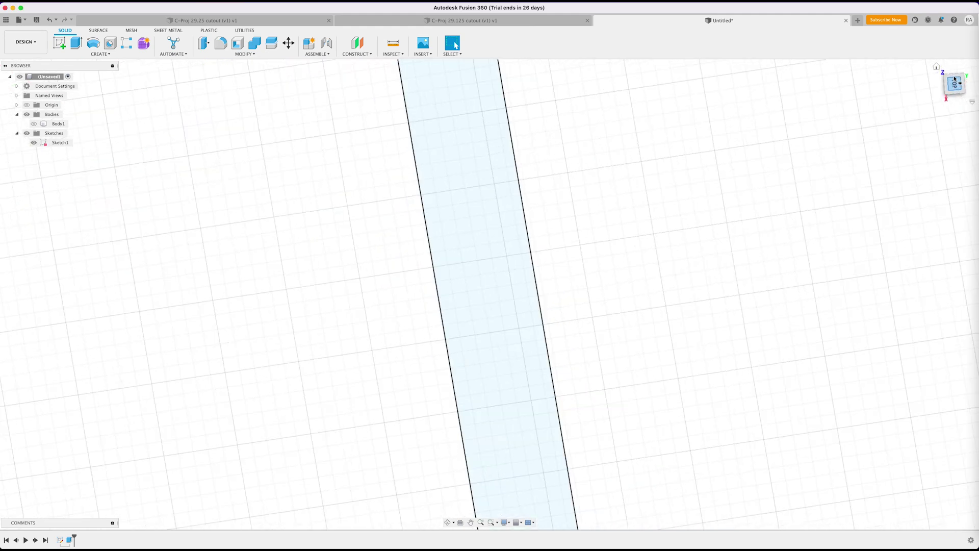
click(964, 66)
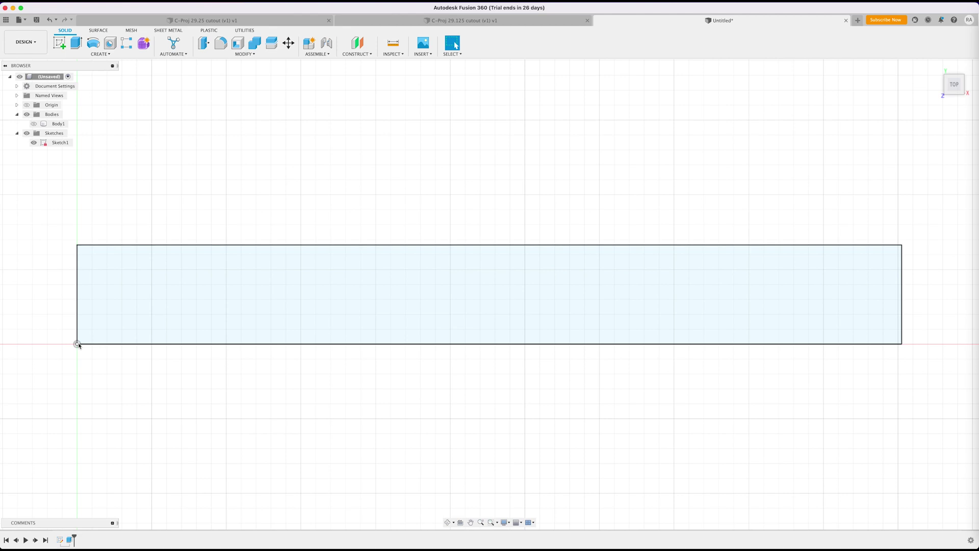
Step: Start a sketch on the bar's plane and draw a short line along the bottom edge
key(s)
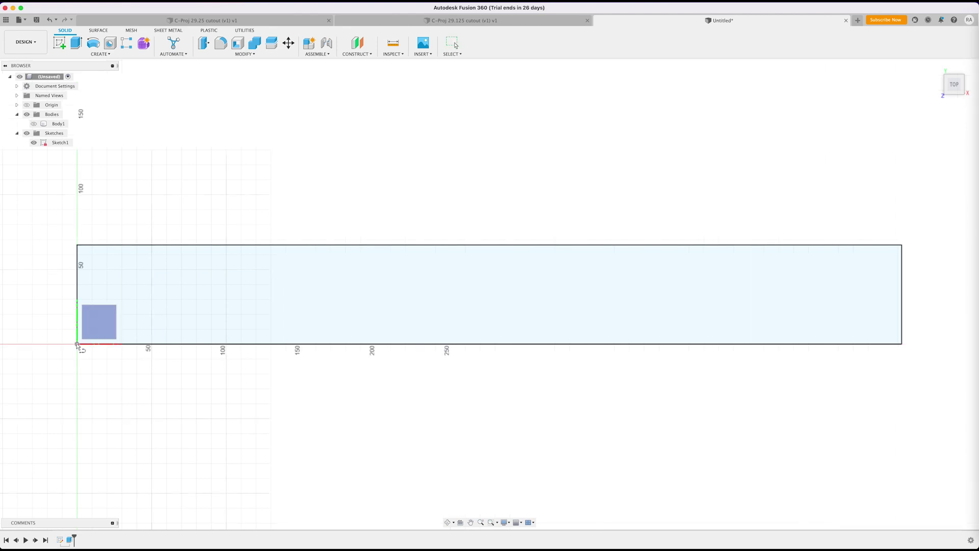
click(132, 342)
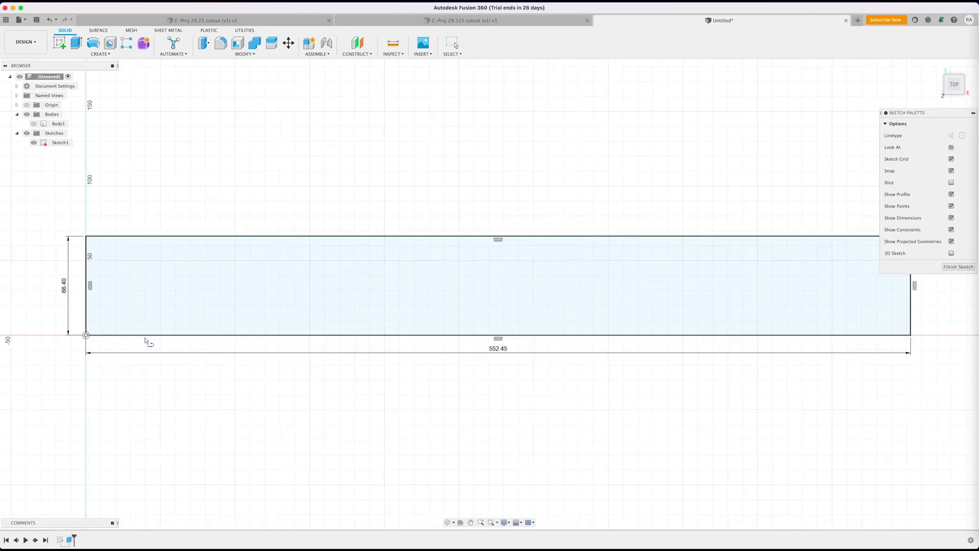
key(l)
click(86, 335)
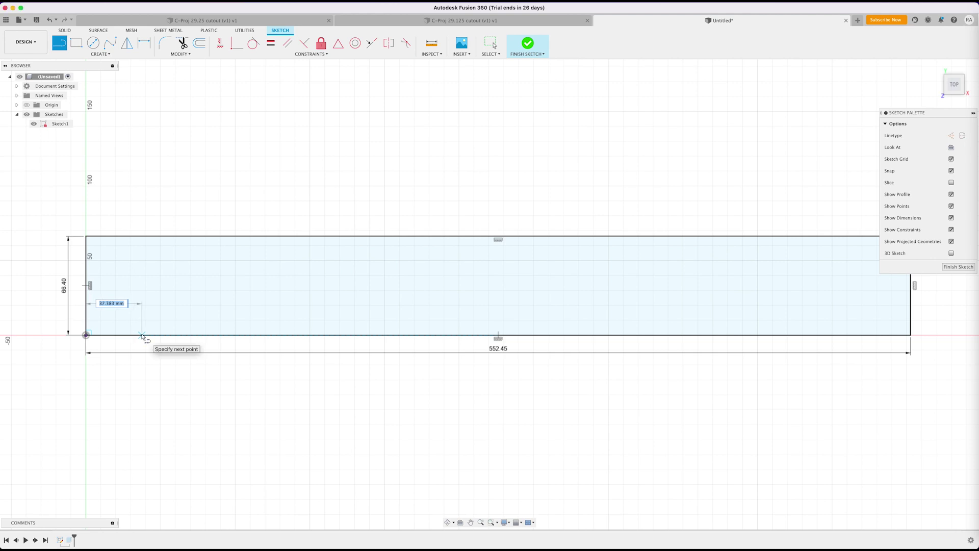
click(142, 335)
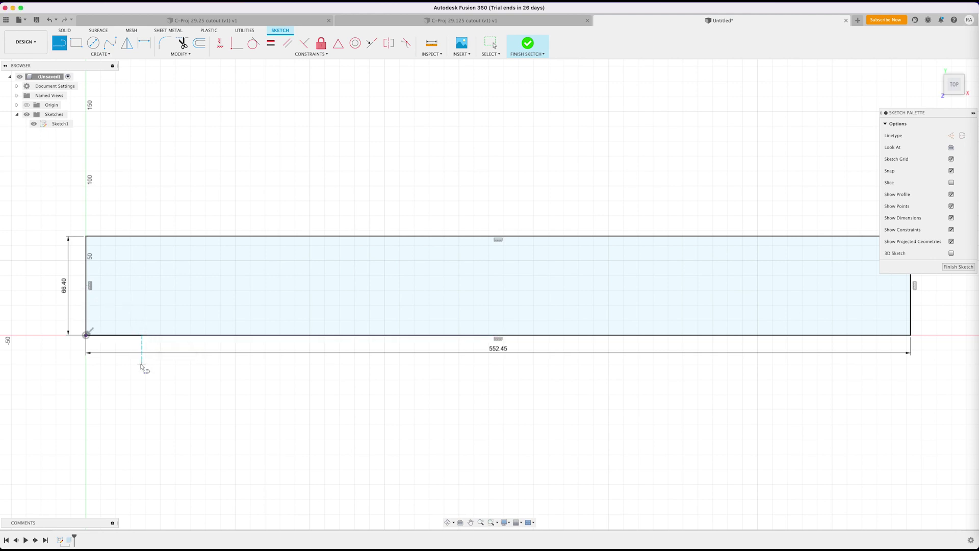
key(Escape)
Step: Draw a 45° miter line from the bottom edge up to the top edge
key(l)
click(142, 336)
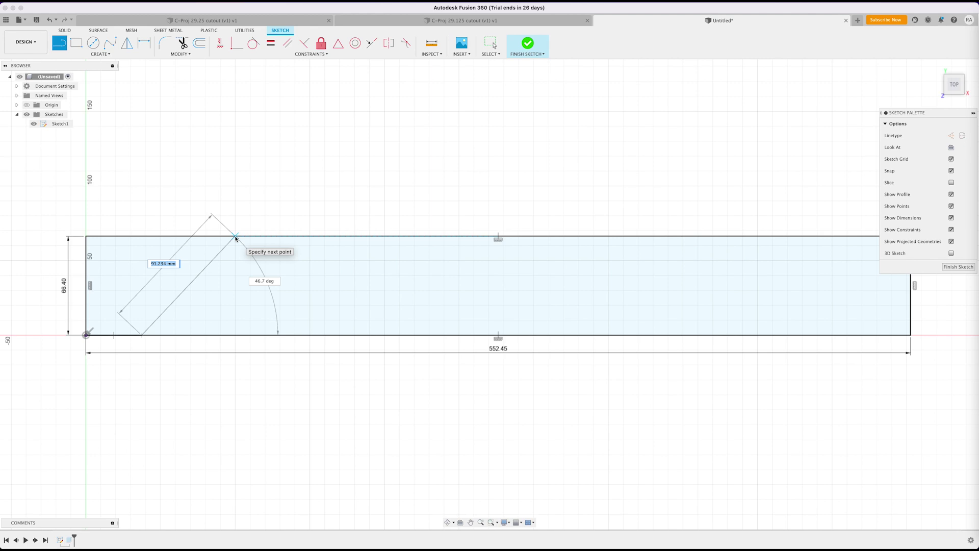
key(Tab)
text(45)
key(Tab)
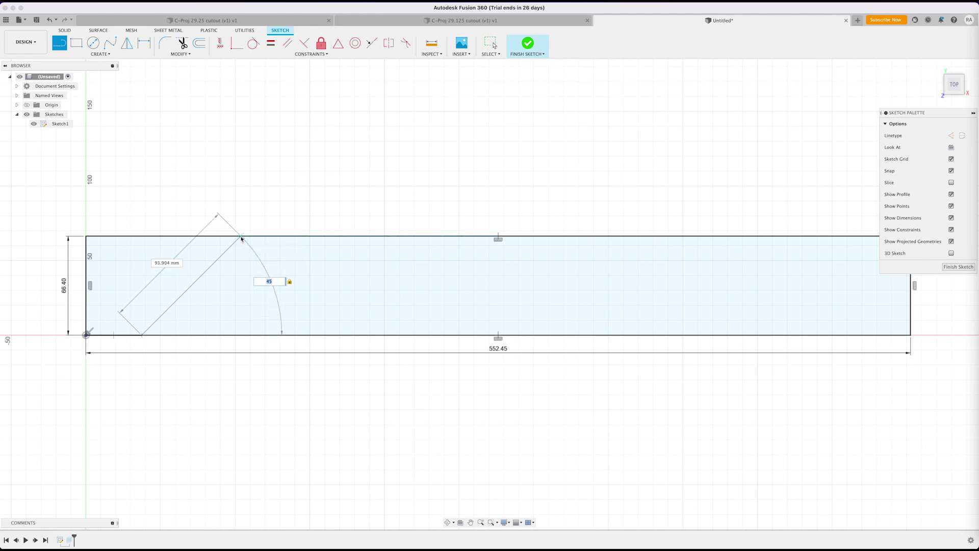
double_click(241, 237)
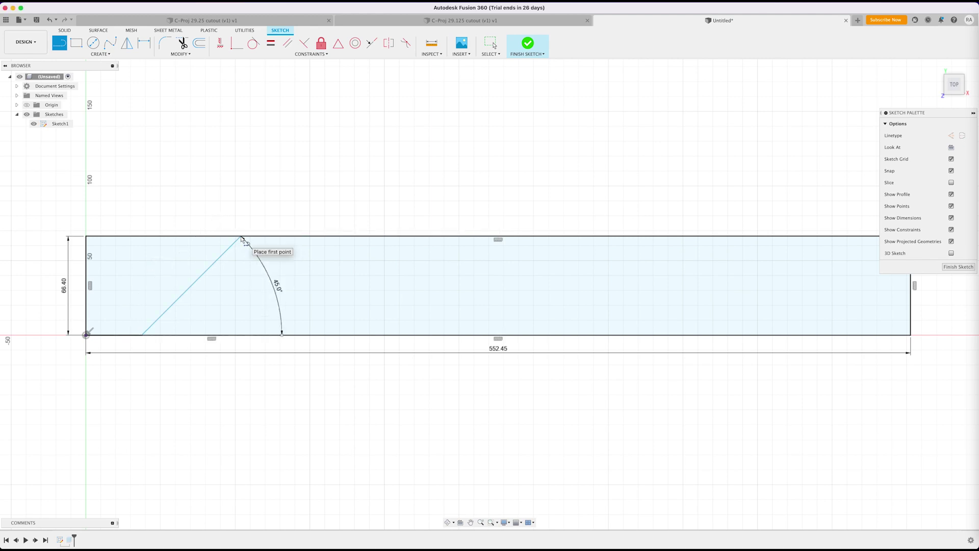
key(Escape)
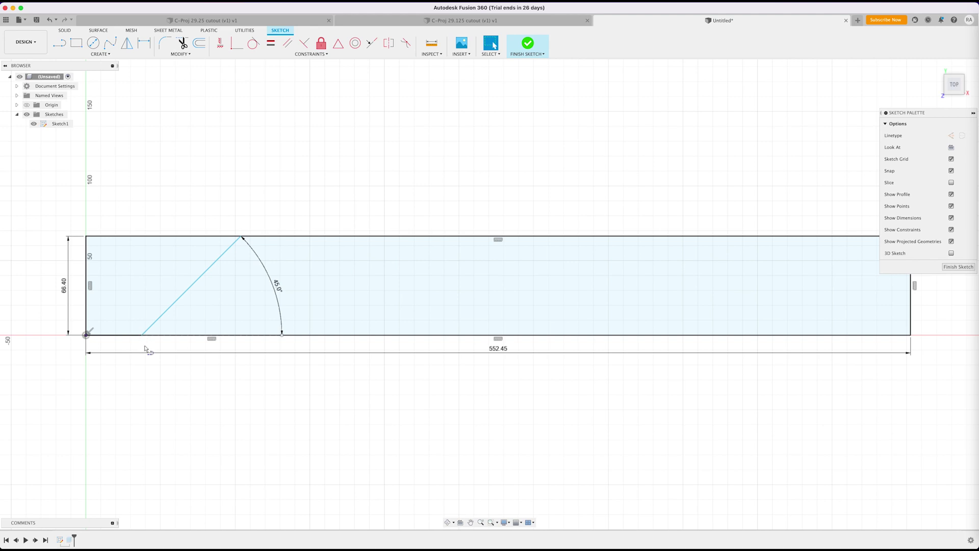
Step: Draw a 454.025 mm bottom-edge line from the miter's foot, placing its dimension below the rectangle
key(l)
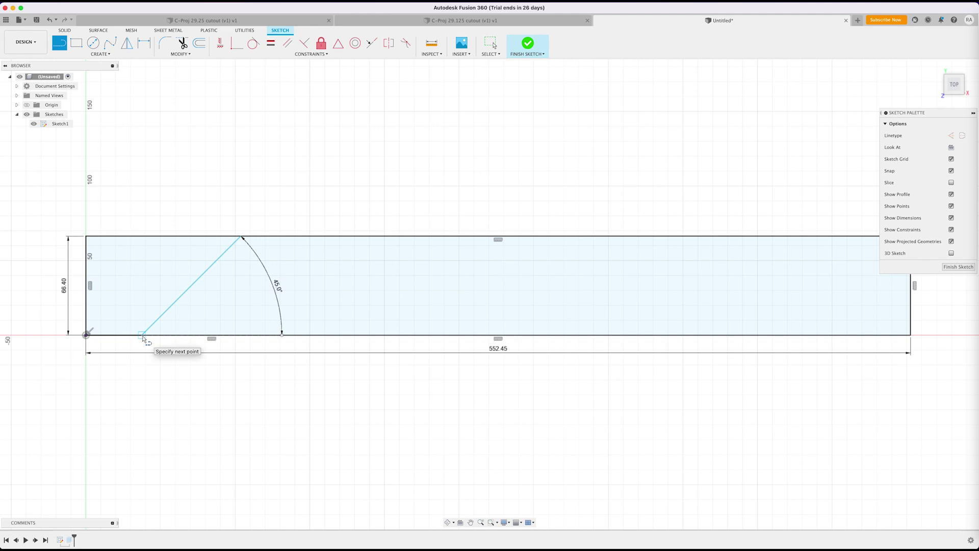
click(142, 336)
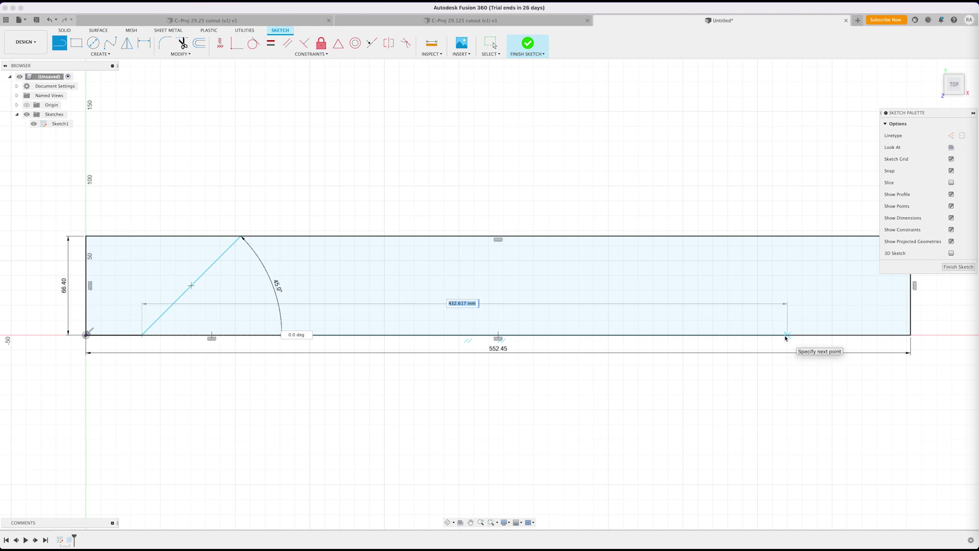
text(45)
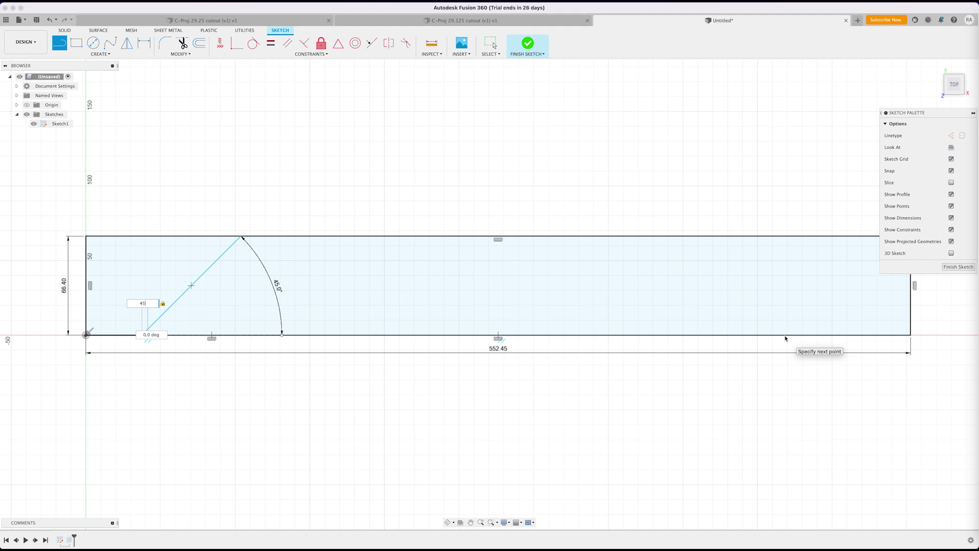
text(4.)
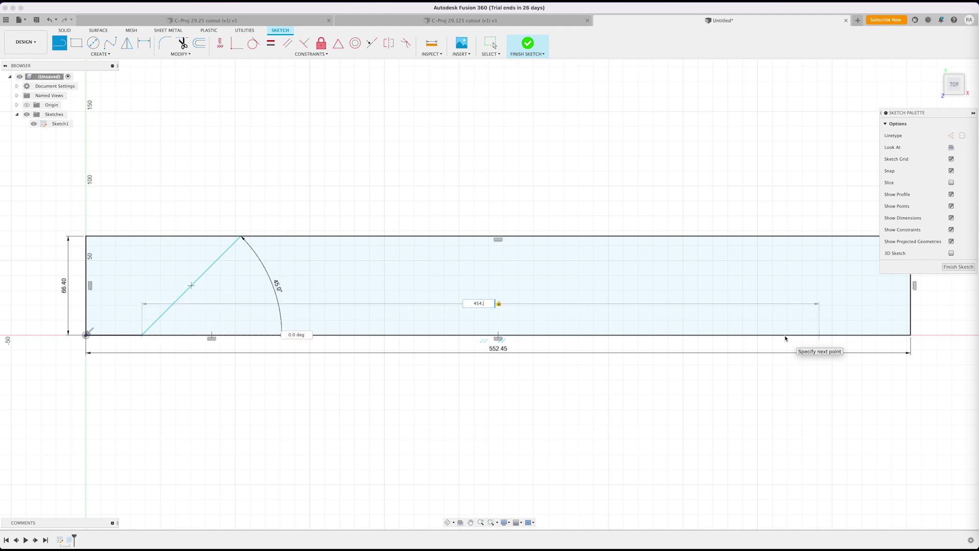
text(025)
key(Return)
key(Escape)
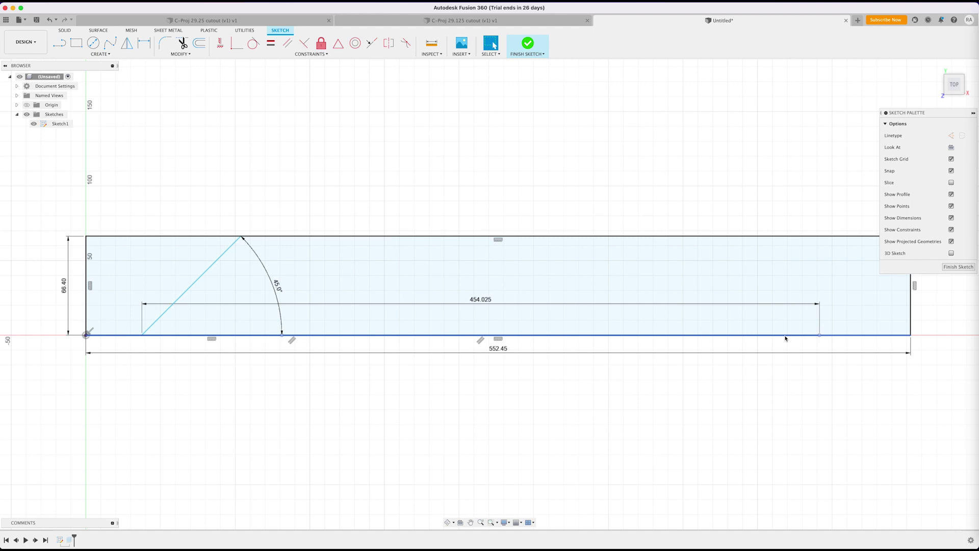
click(610, 304)
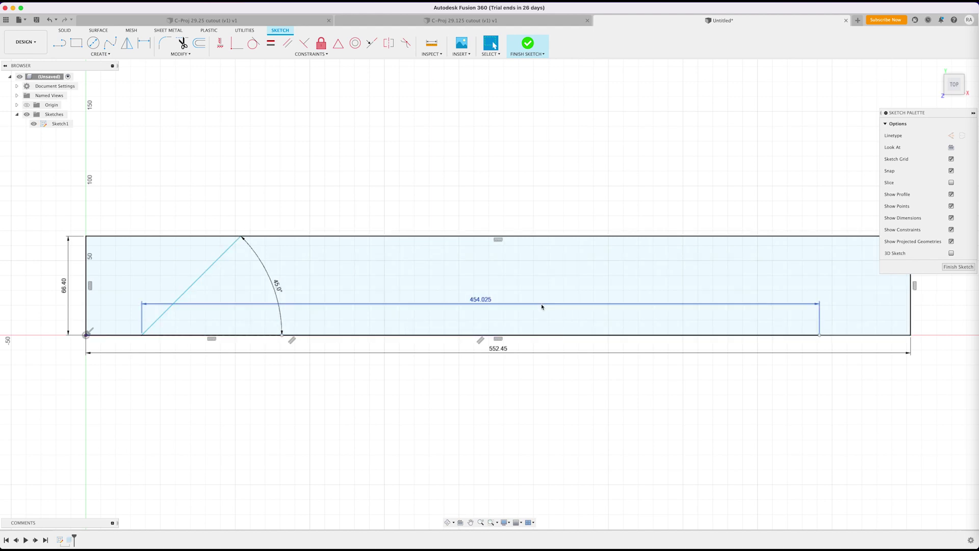
drag(546, 336, 544, 390)
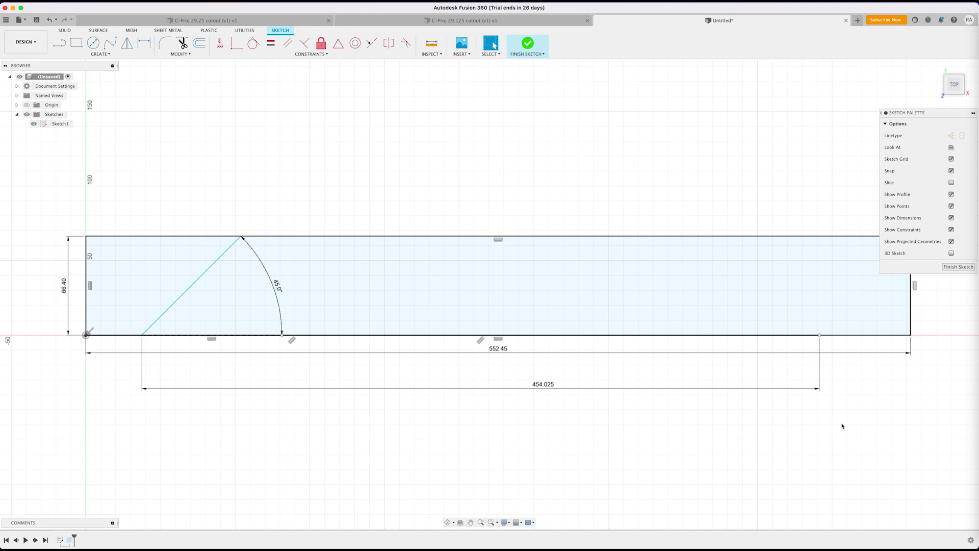
Step: Draw a 135° line from the 454.025 line's end to the top edge, then select the trapezoid
key(l)
click(819, 335)
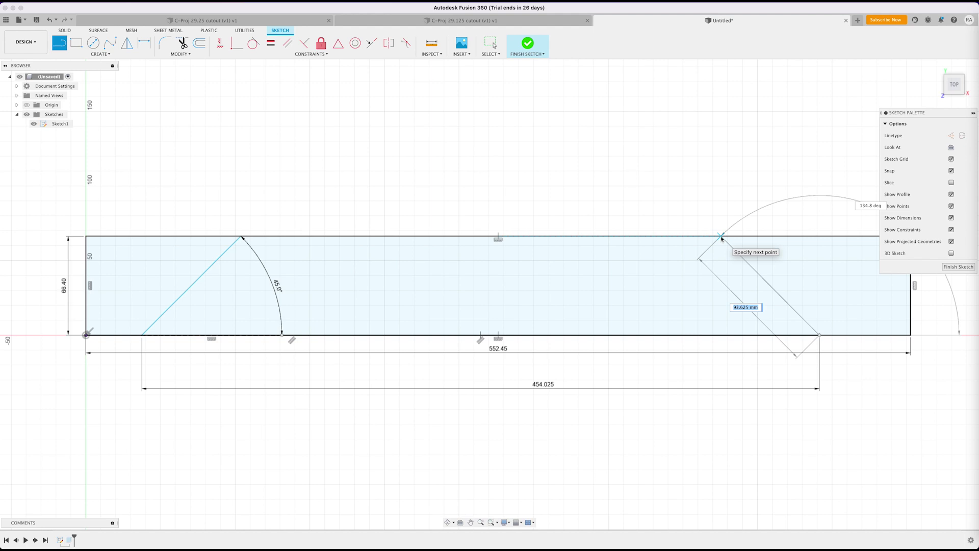
key(Tab)
text(1)
key(Tab)
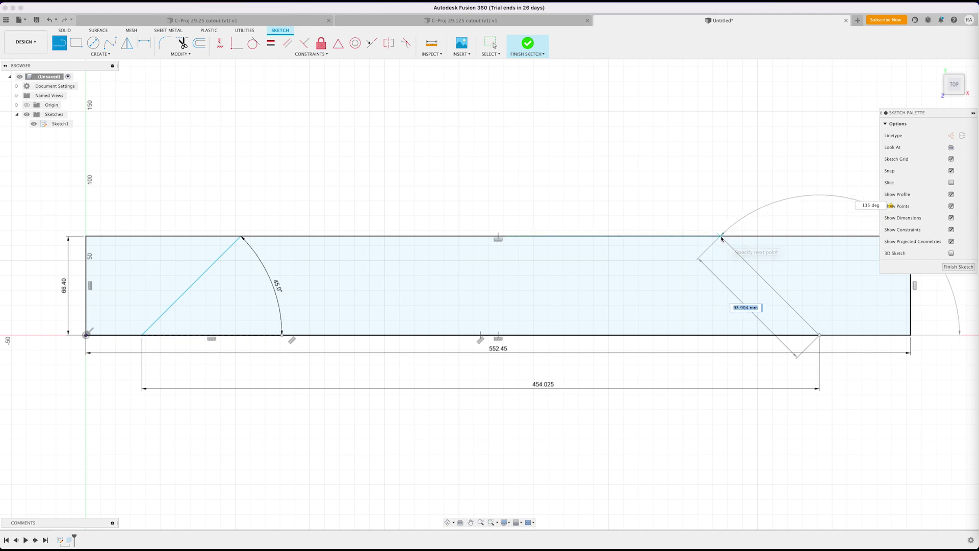
double_click(722, 237)
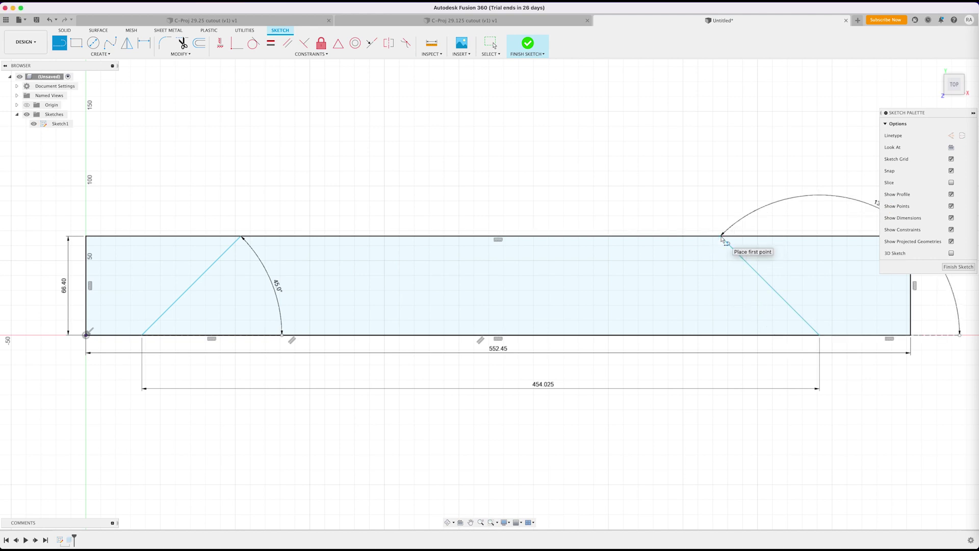
key(Escape)
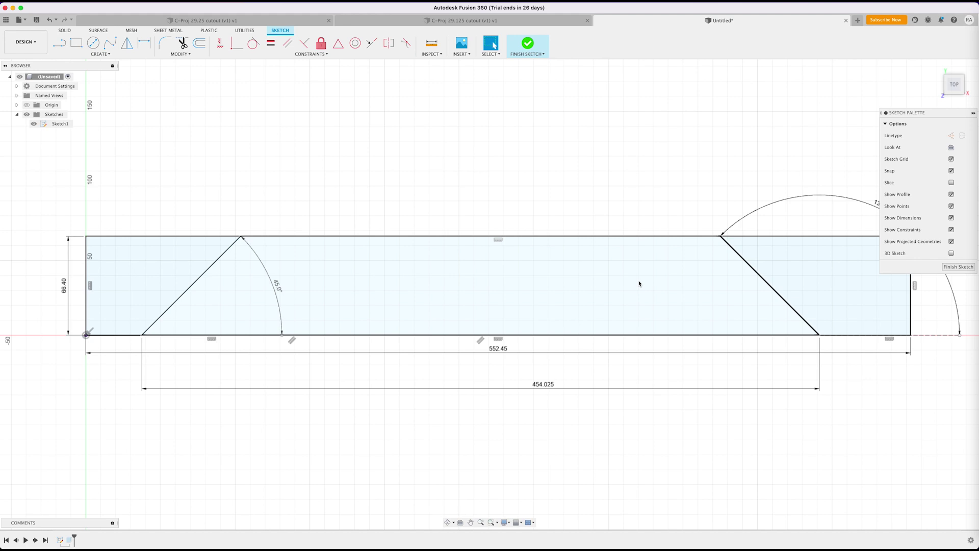
click(639, 283)
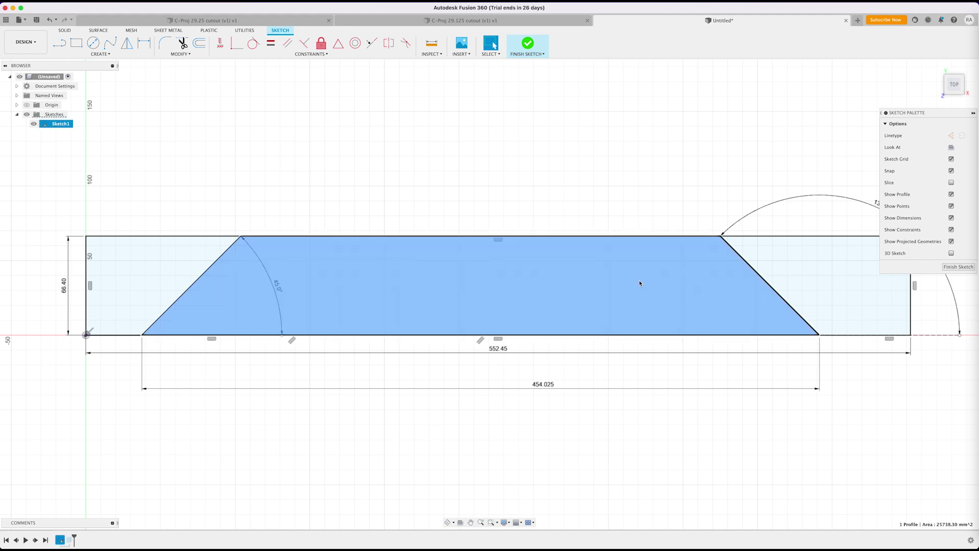
Step: Extrude the trapezoid 20.57 mm into Body2 and orbit to inspect its mitered ends
key(e)
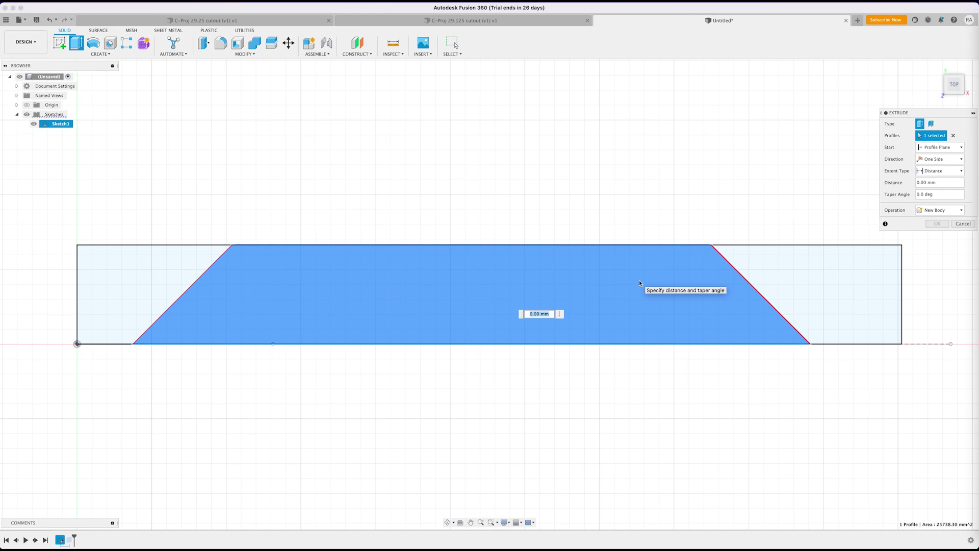
text(20.57)
key(Return)
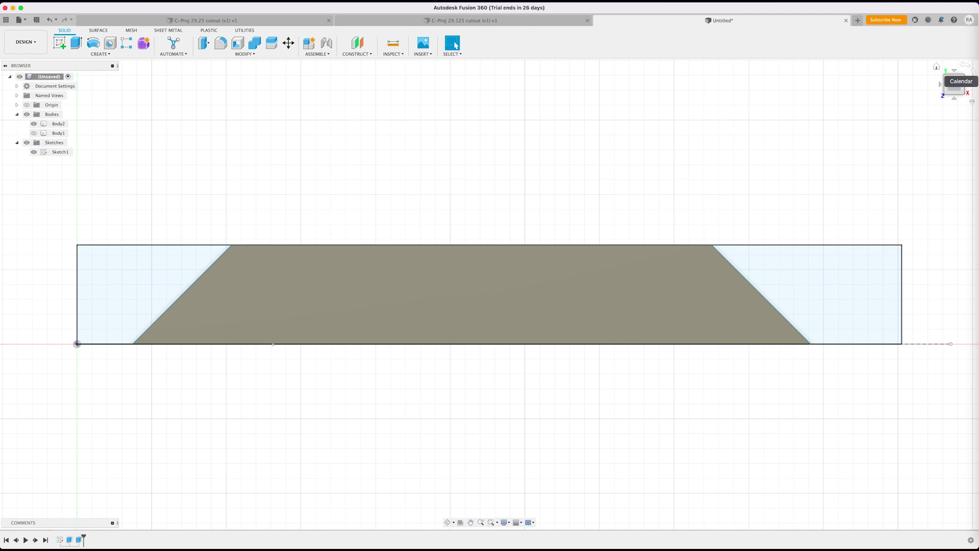
click(937, 66)
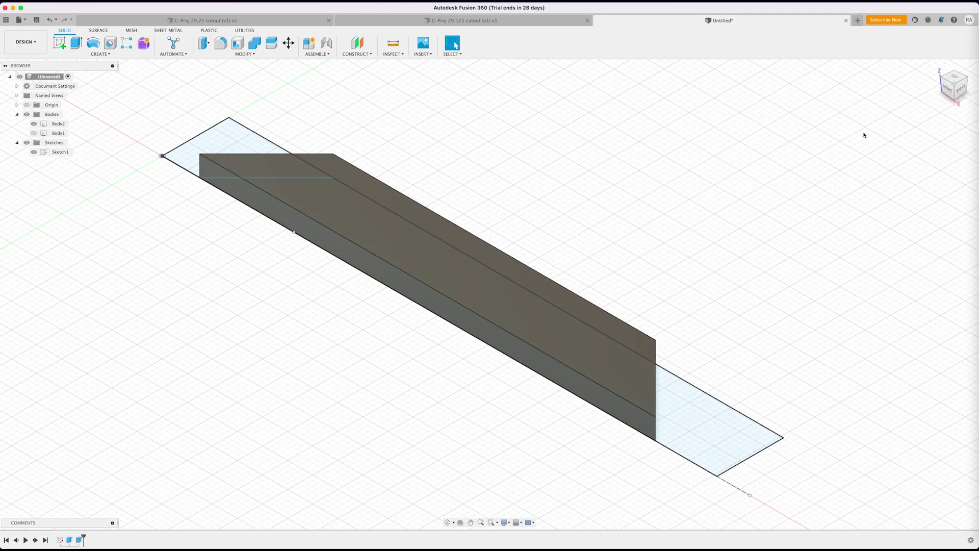
click(447, 522)
drag(409, 439, 321, 429)
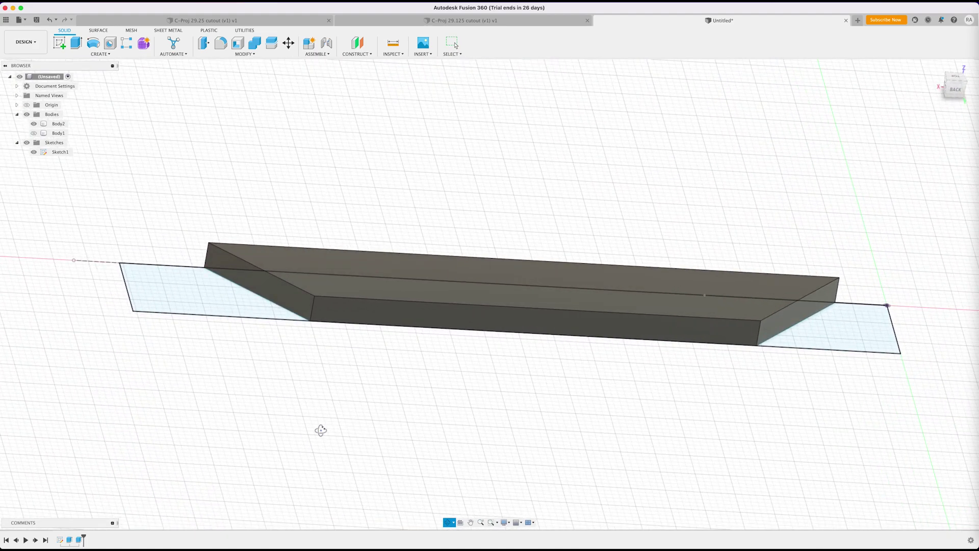
Step: Switch to the Manufacture workspace and start a new 2D Contour operation
key(Escape)
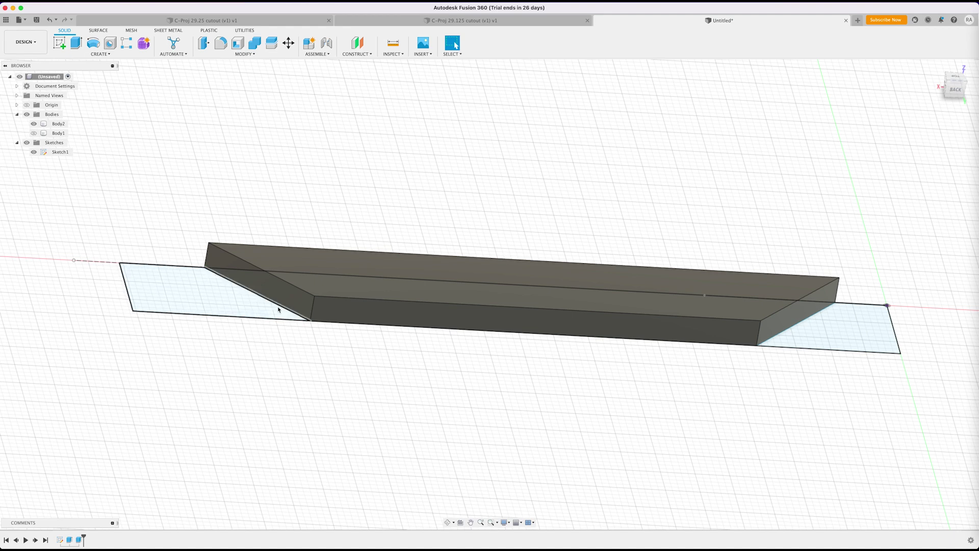
click(41, 47)
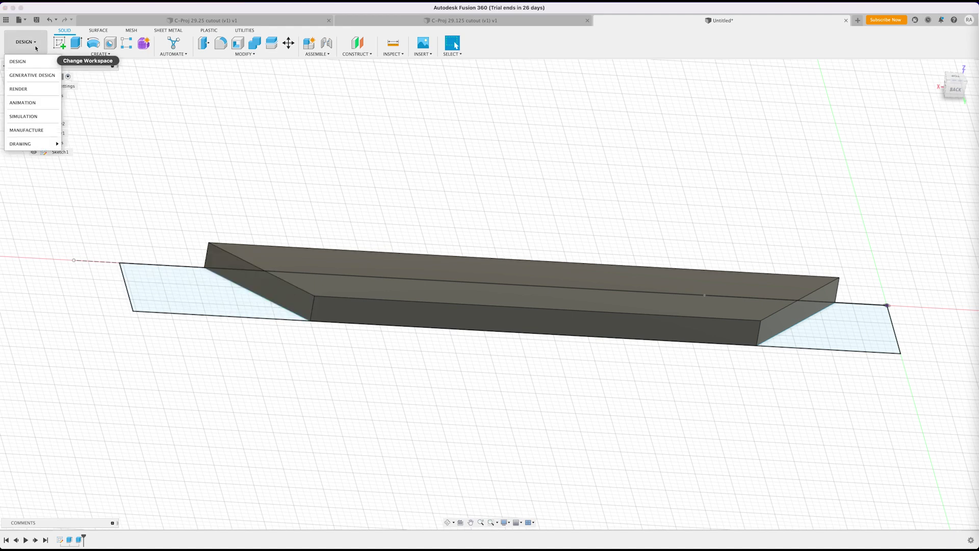
click(30, 130)
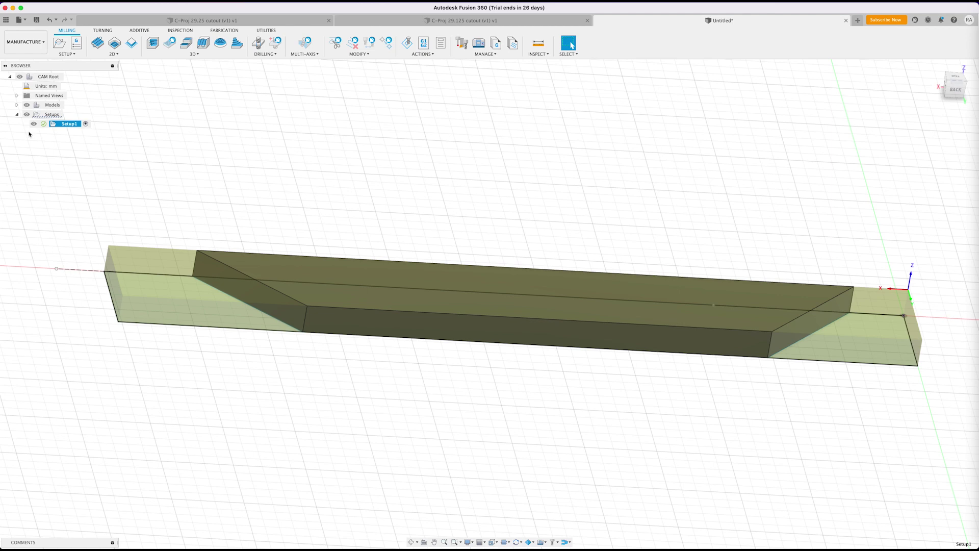
click(113, 54)
click(116, 88)
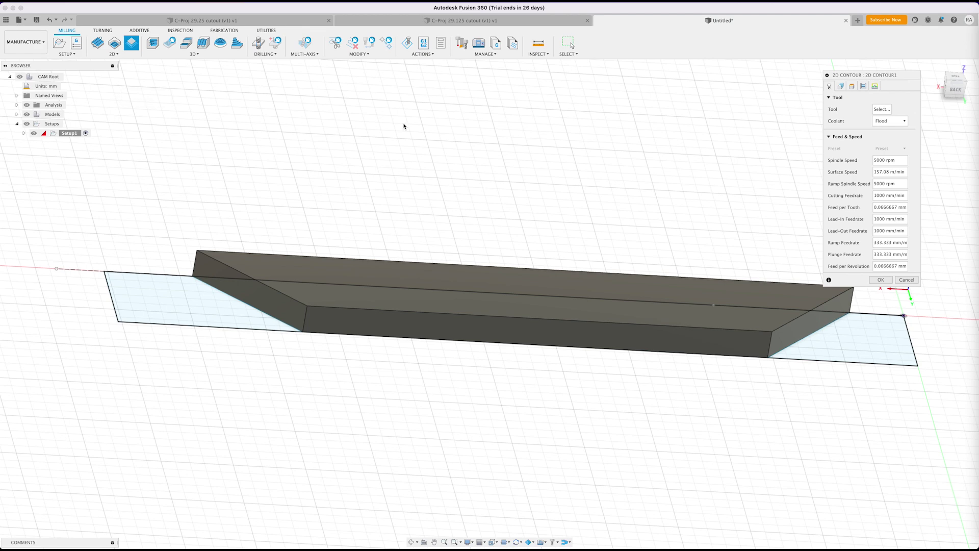
Step: Use the 1/4 inch flat end mill from the C-Proj 29.25 cutout library as the contour tool
click(881, 109)
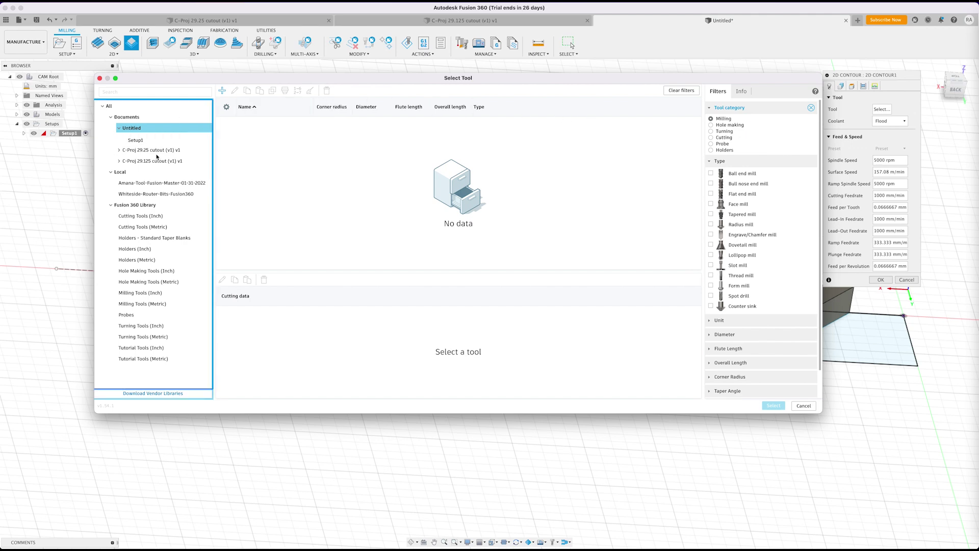
click(153, 151)
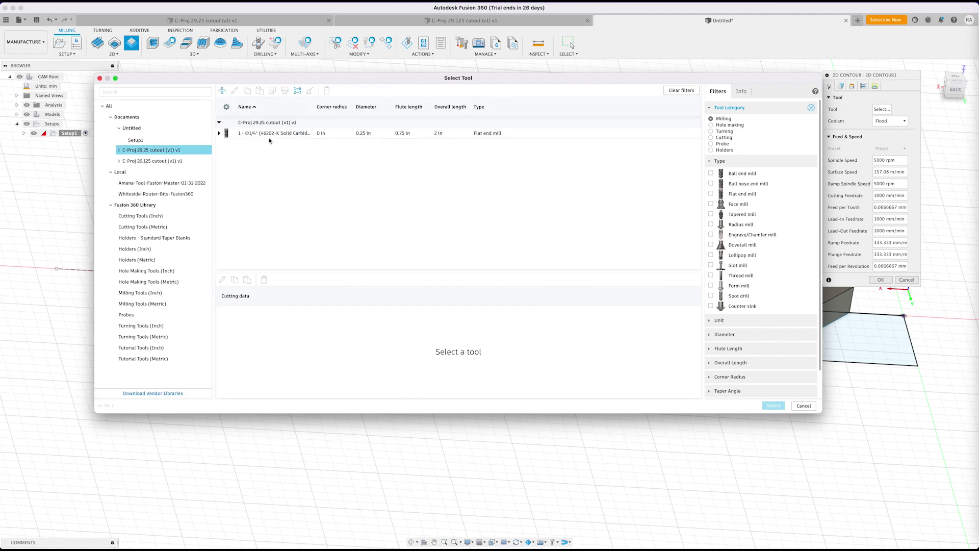
click(510, 133)
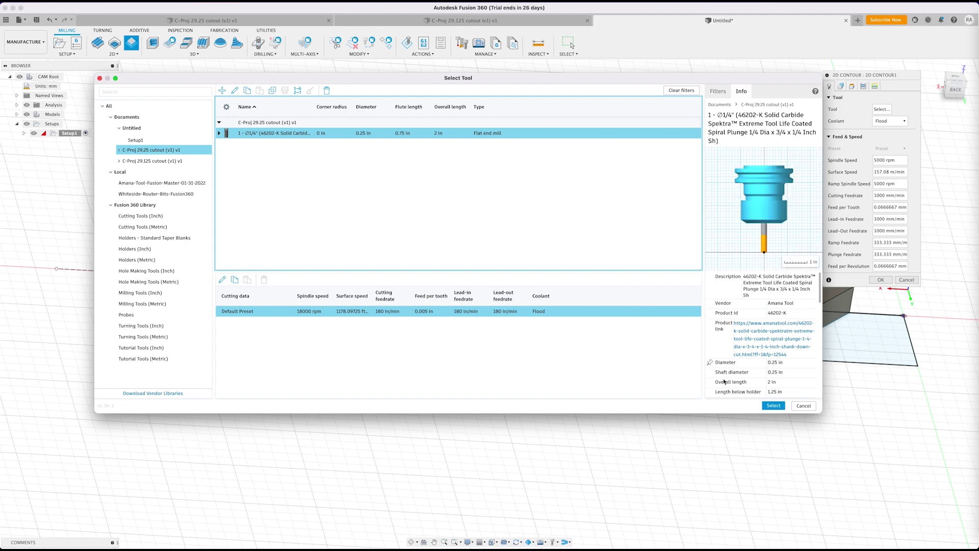
click(773, 406)
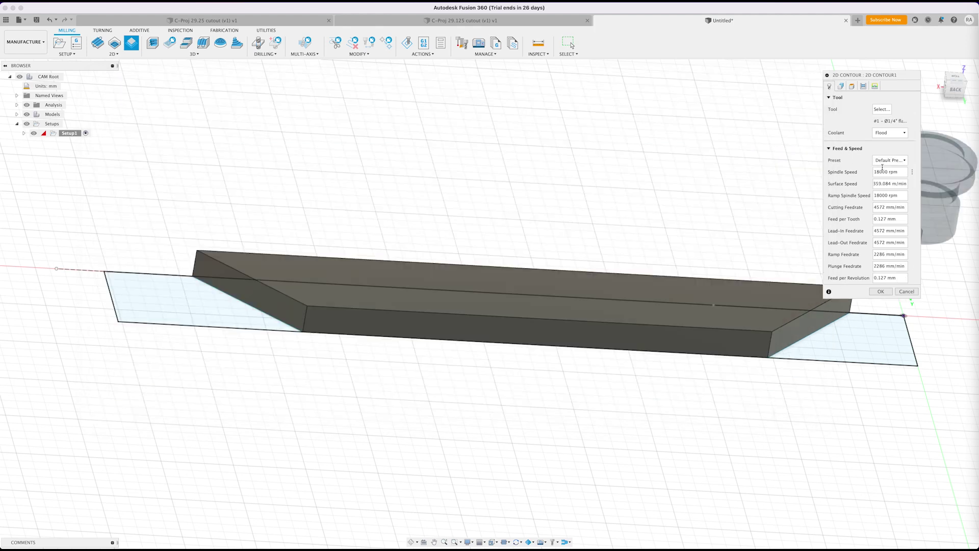
Step: Set both miter bottom edges as contour geometry, flip the left edge's direction, and enable Stock Contours
click(841, 86)
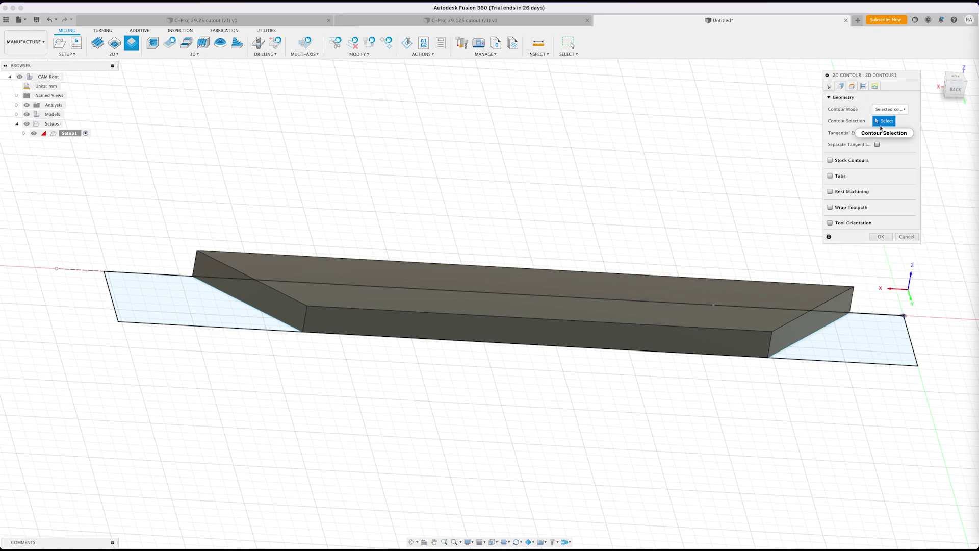
click(810, 334)
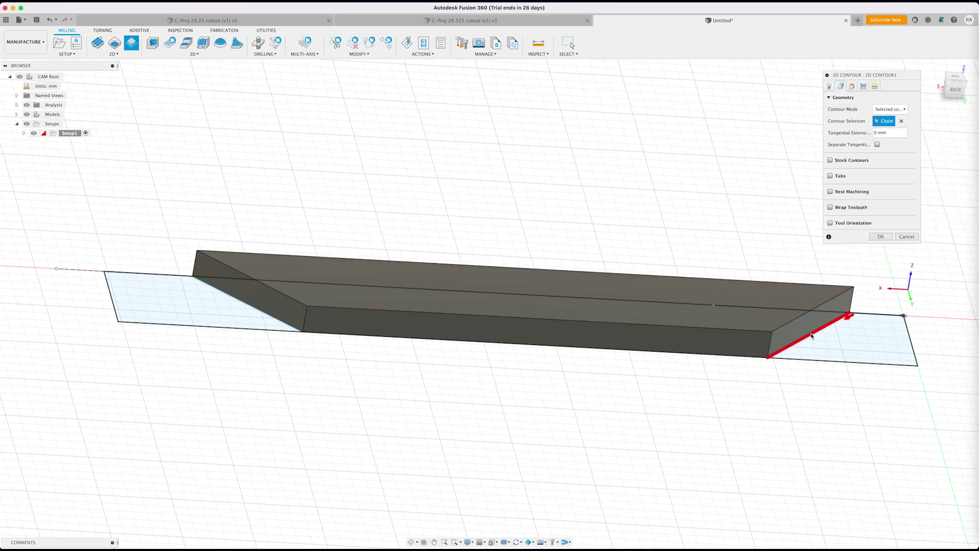
click(272, 308)
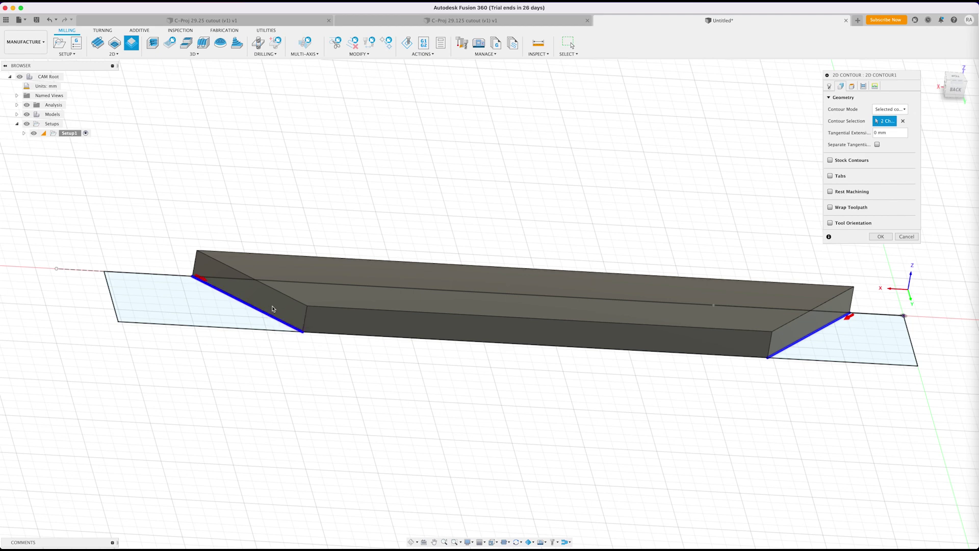
click(203, 280)
click(830, 159)
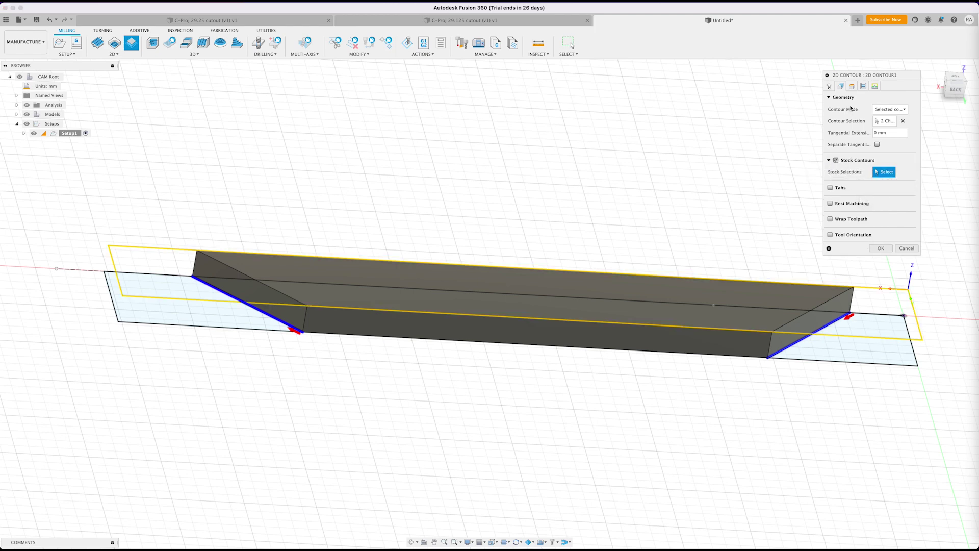
click(851, 87)
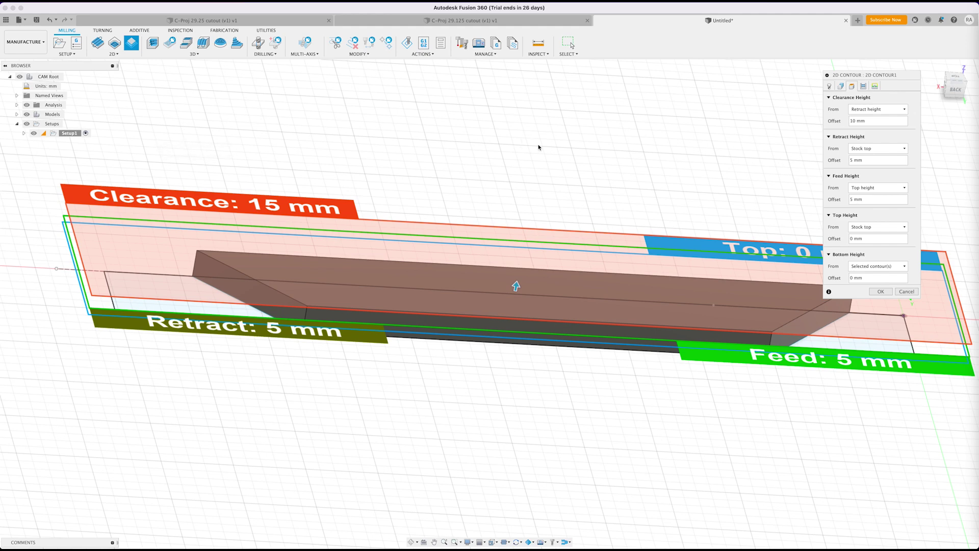
Step: Enable Multiple Finishing Passes: 2 passes at 0.635 mm stepover
click(863, 87)
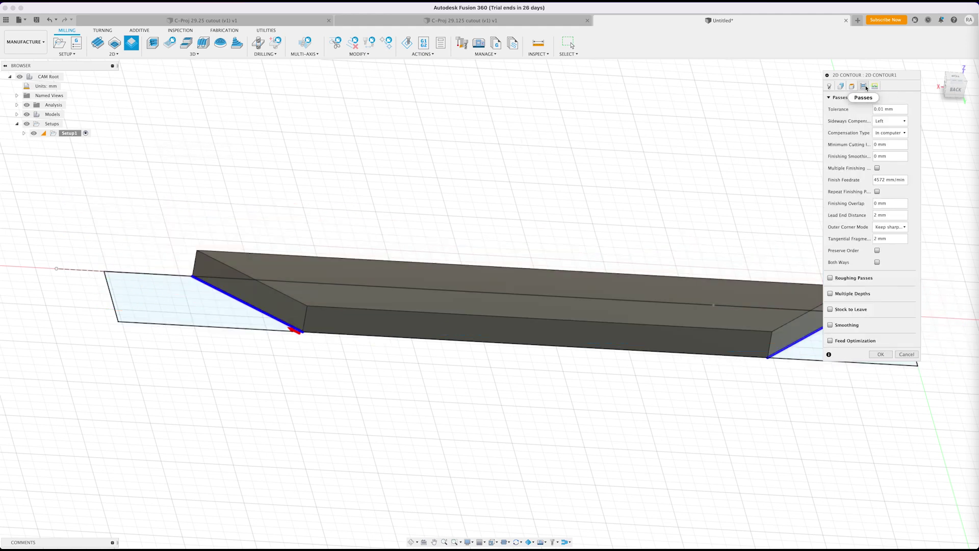
click(877, 168)
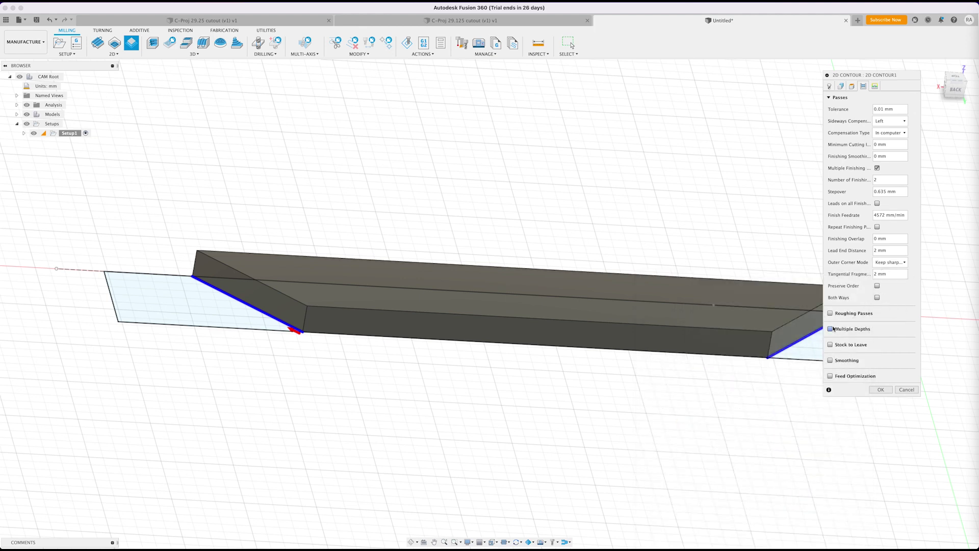
Step: Enable Multiple Depths with a 3 mm maximum roughing stepdown and turn on Smoothing
click(853, 330)
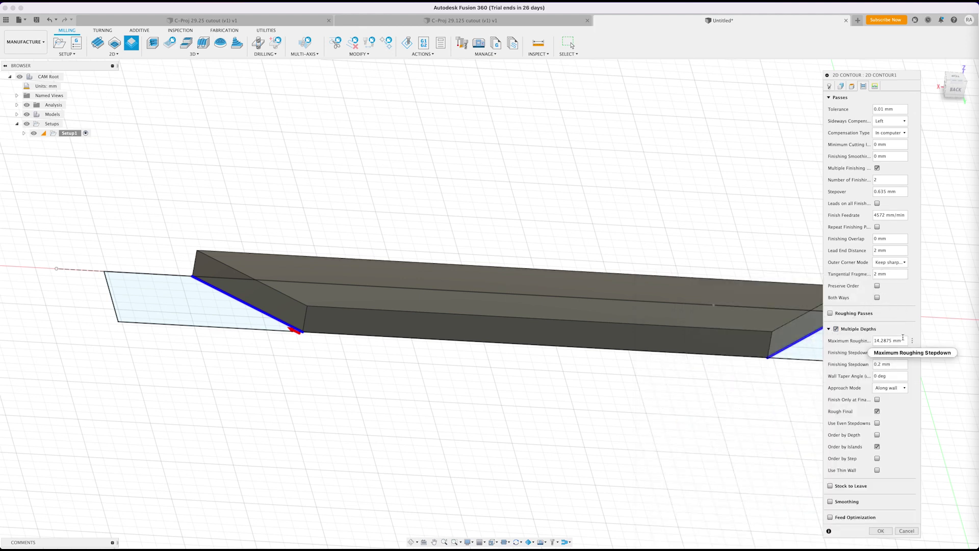
key(Tab)
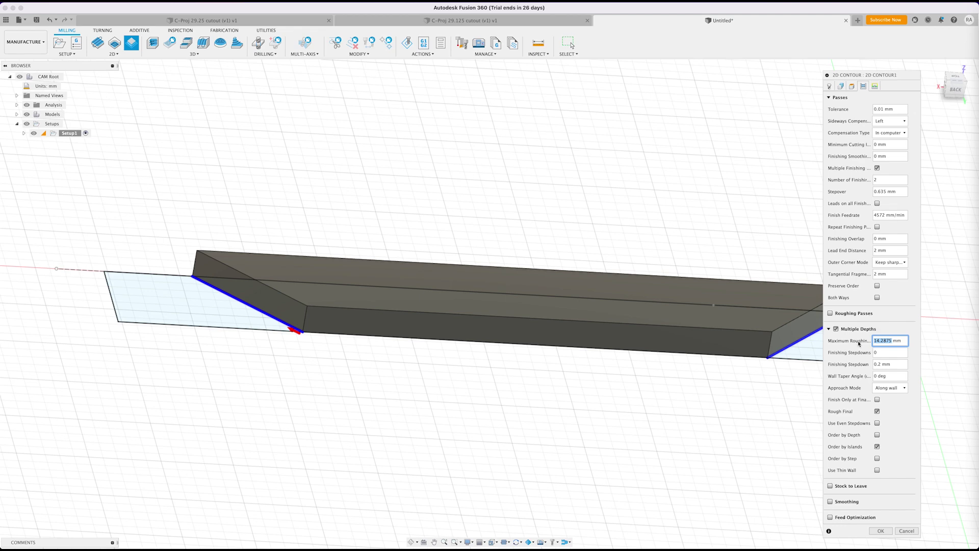
text(3)
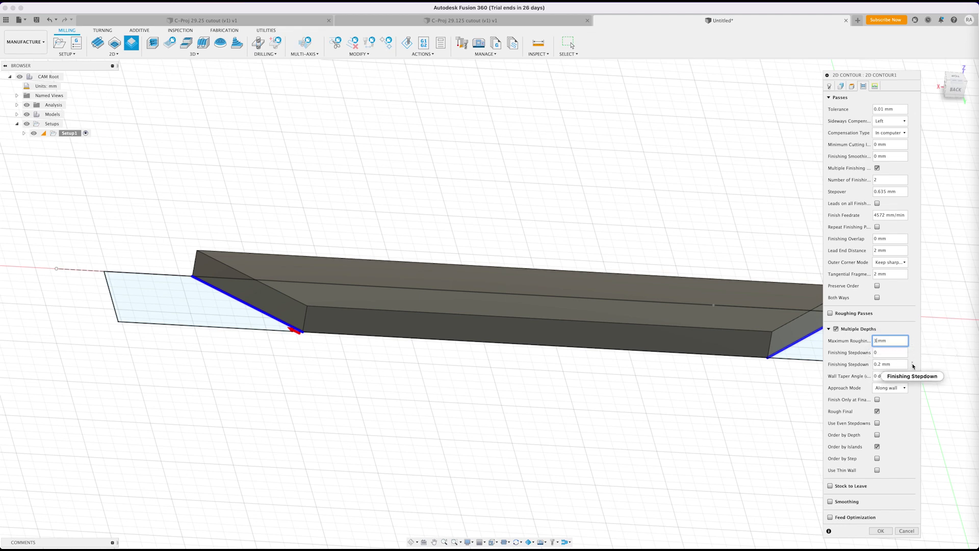
click(845, 501)
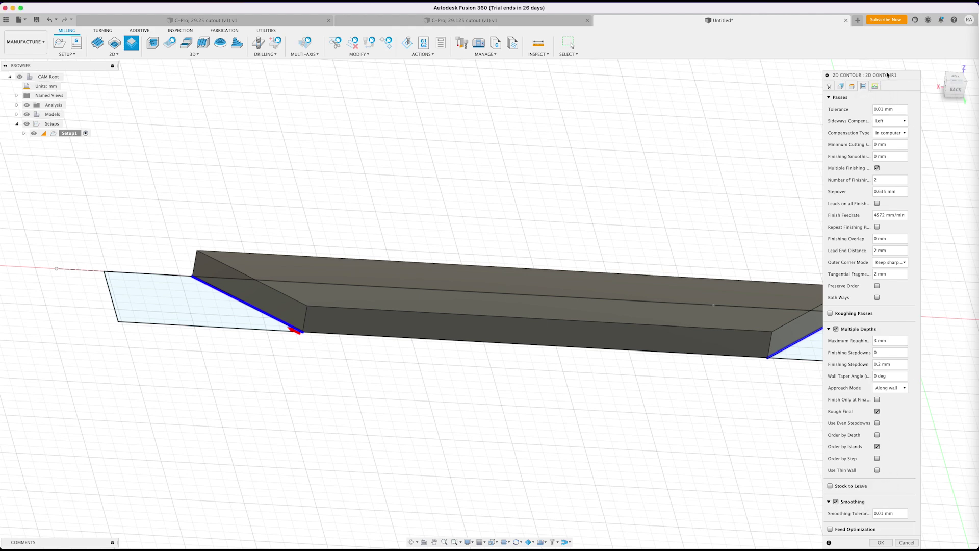
drag(886, 73, 851, 25)
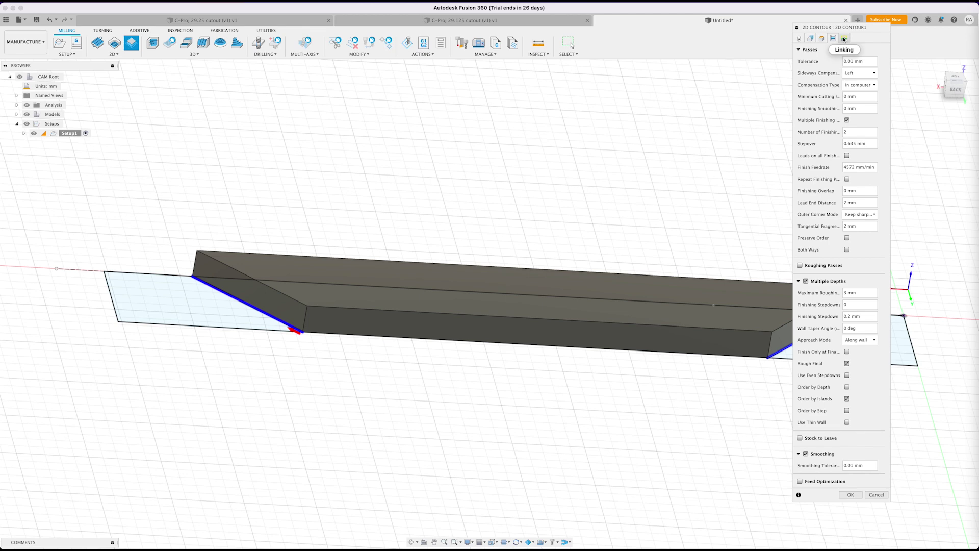
Step: Turn off Keep Tool Down, enable a 2° ramp entry, and create 2D Contour1
click(844, 38)
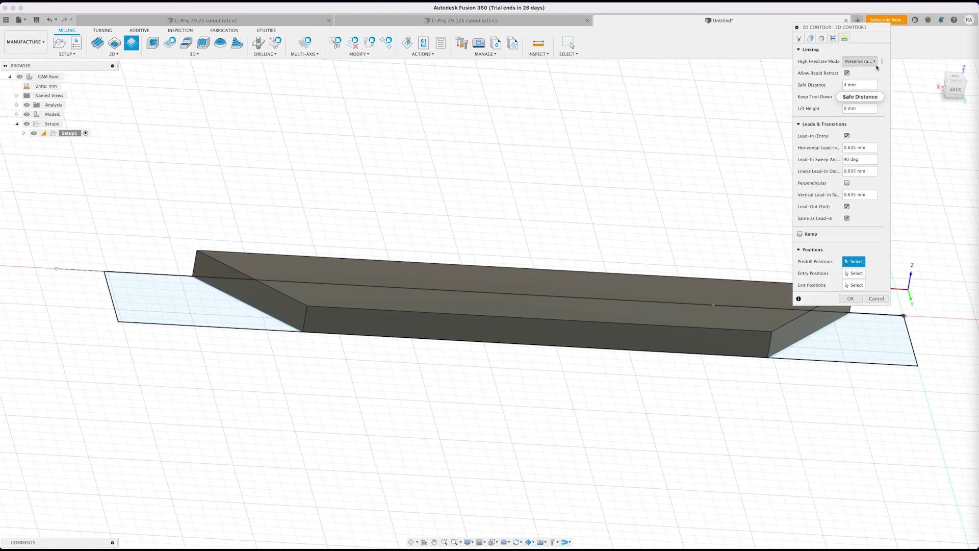
click(849, 96)
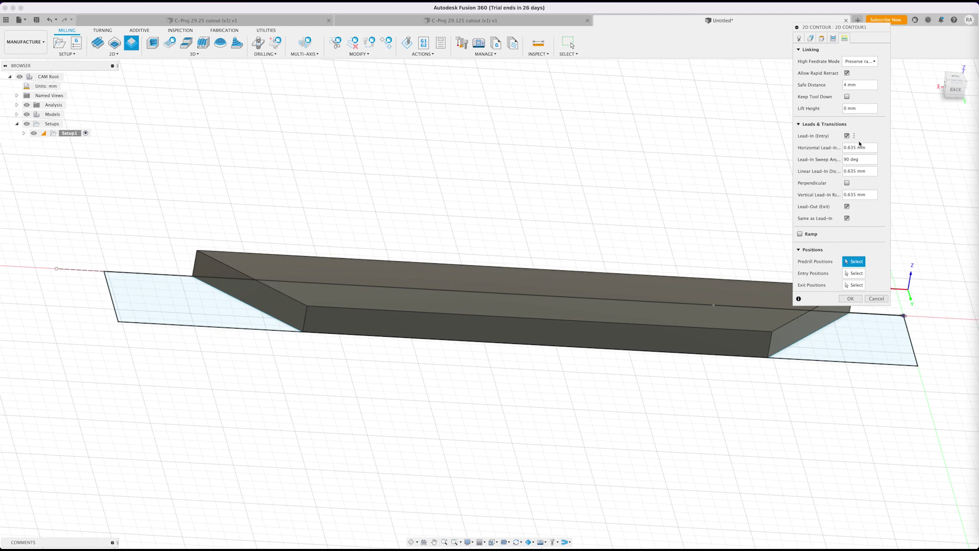
click(800, 234)
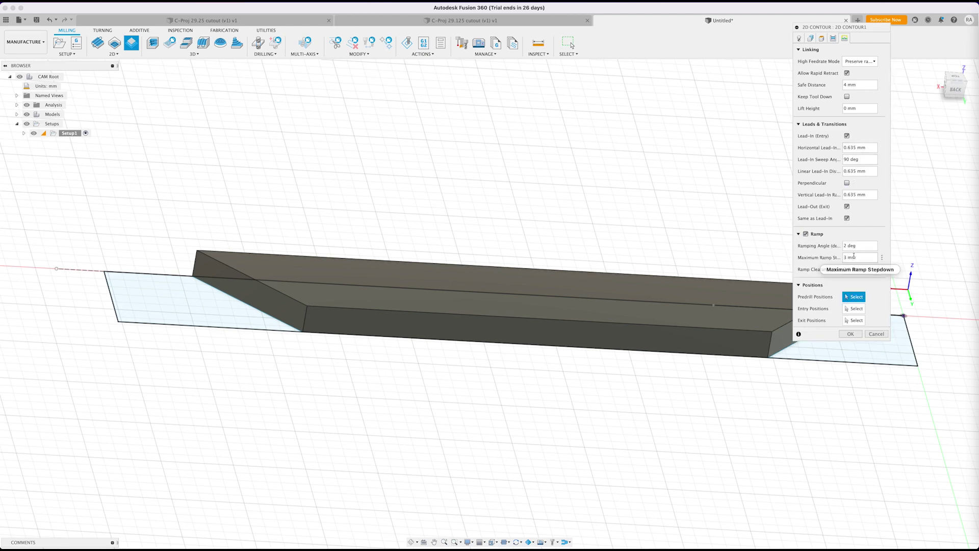
click(850, 333)
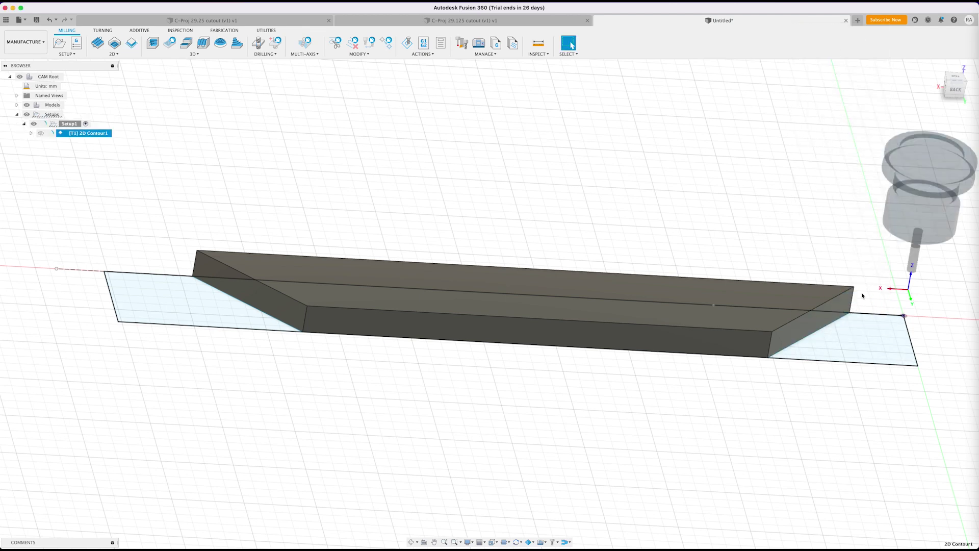
Step: View the rail from the top, rotated 90° so it lies horizontal with the toolpath visible
mouse_move(945, 72)
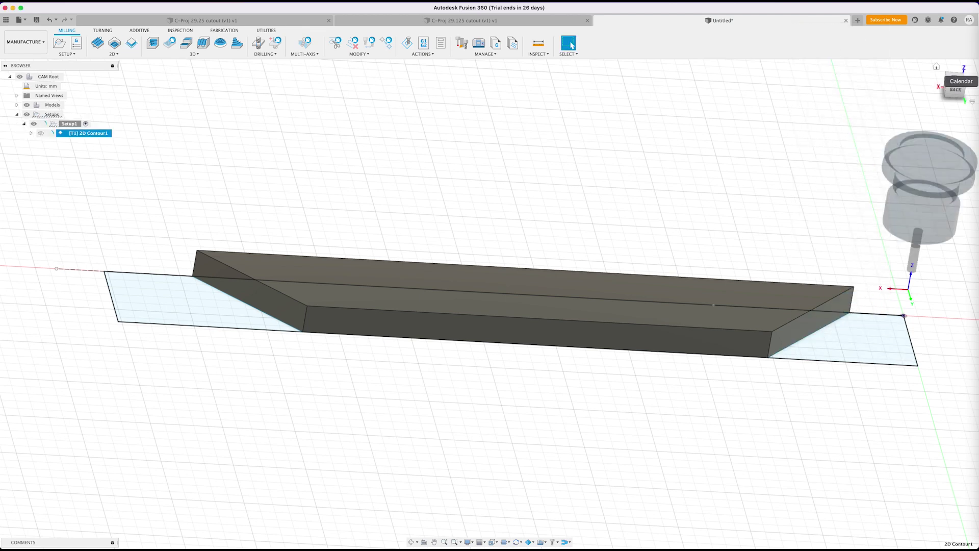
click(937, 66)
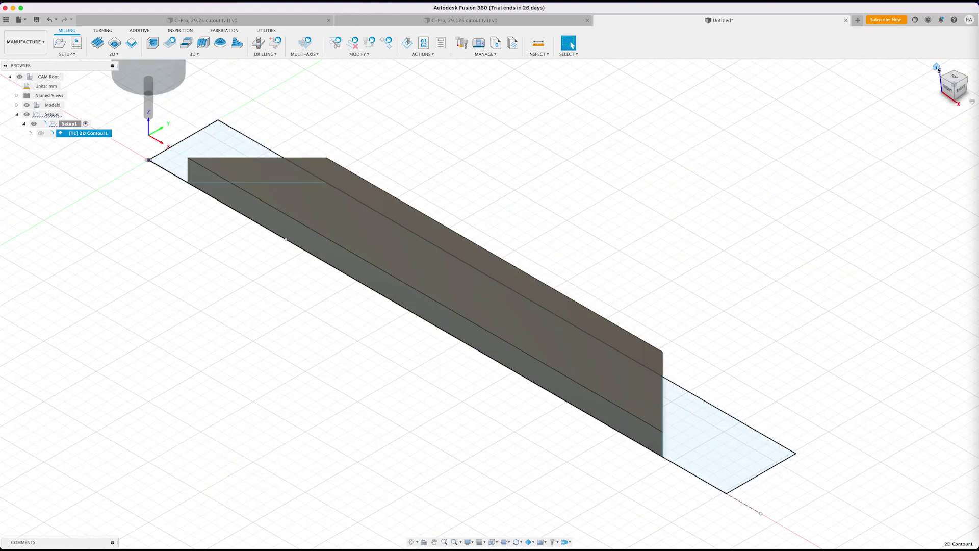
click(955, 78)
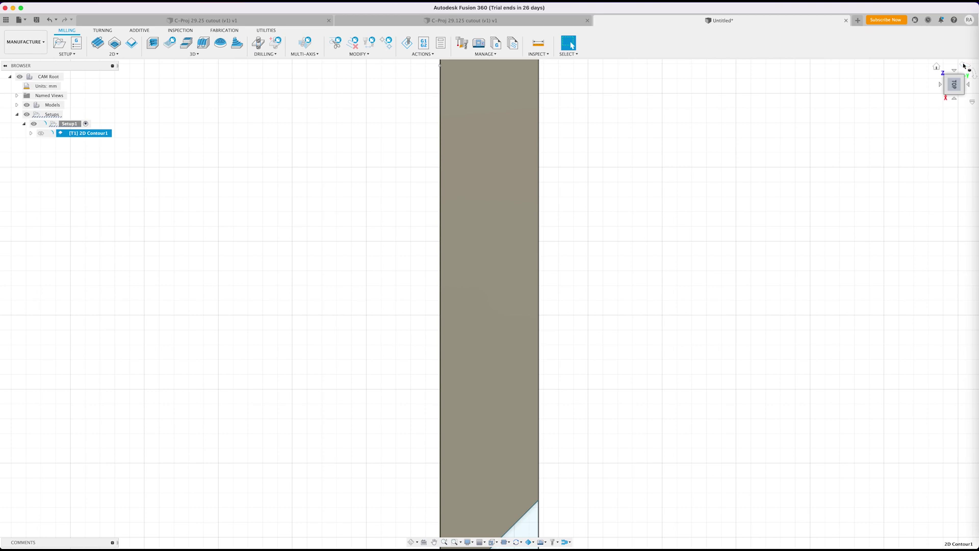
click(966, 65)
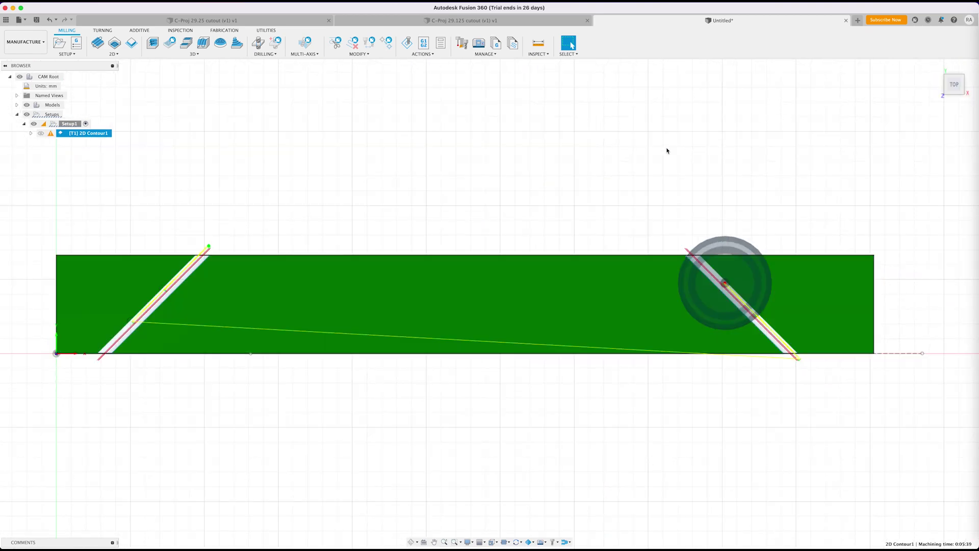
right_click(195, 167)
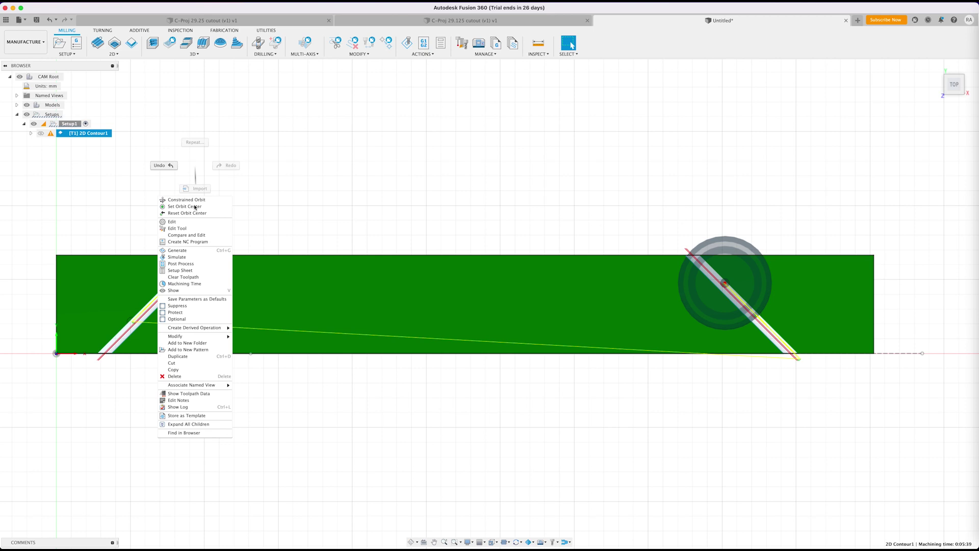
click(179, 257)
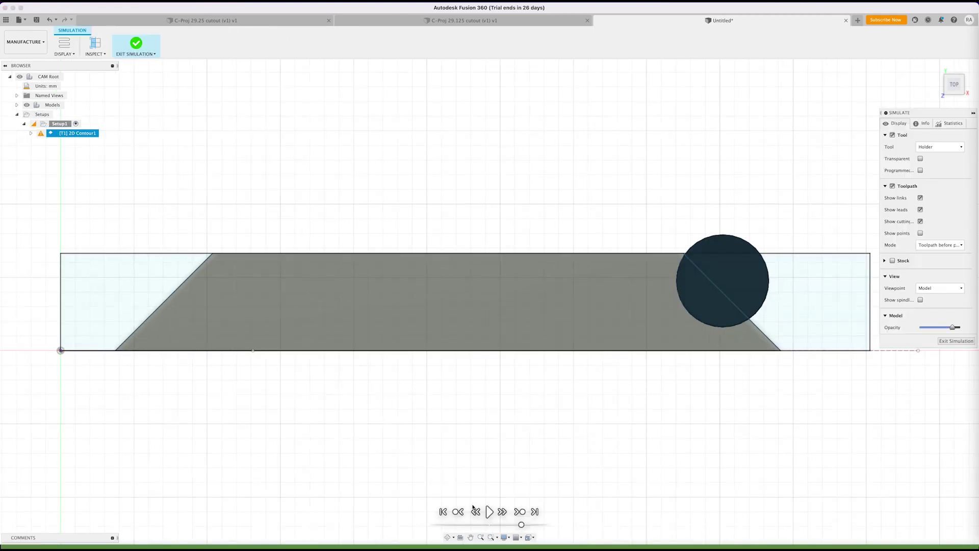
click(489, 511)
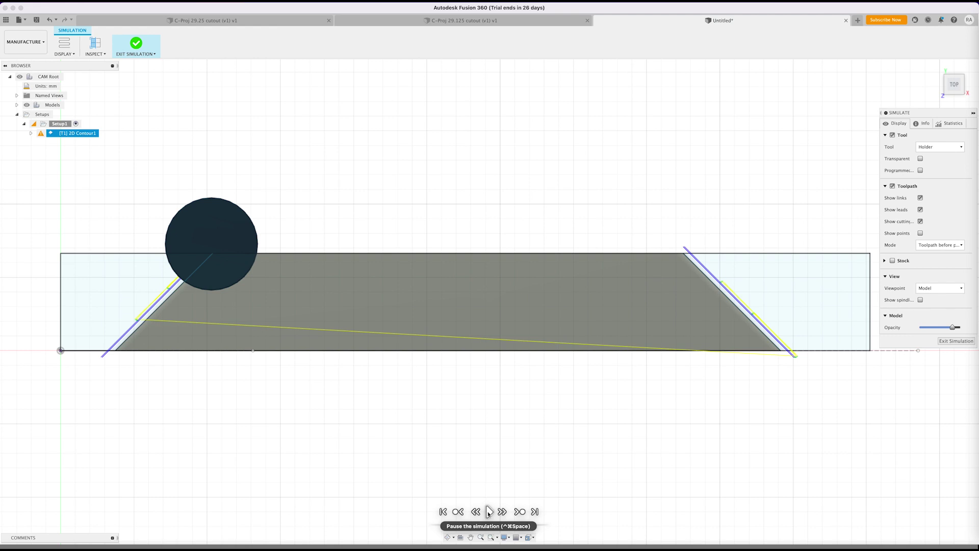
click(488, 511)
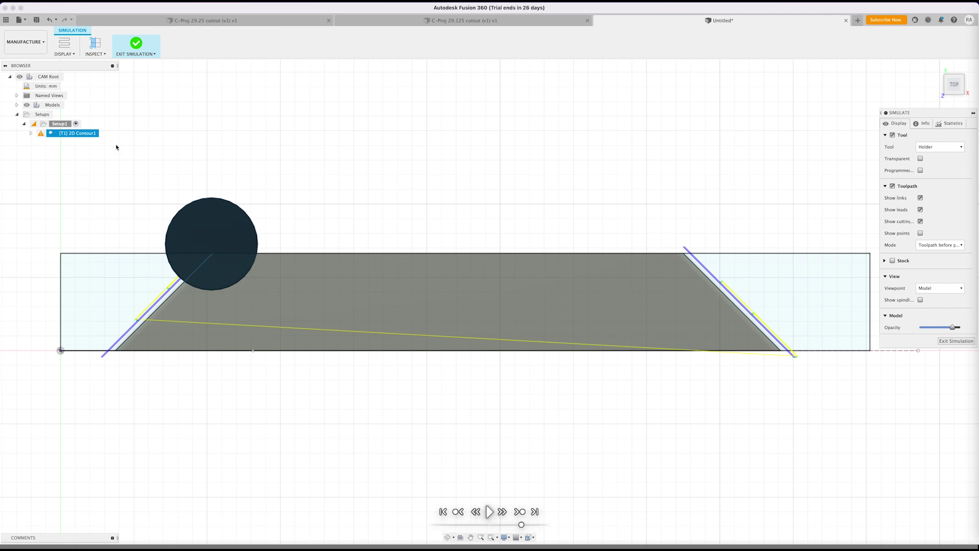
click(66, 134)
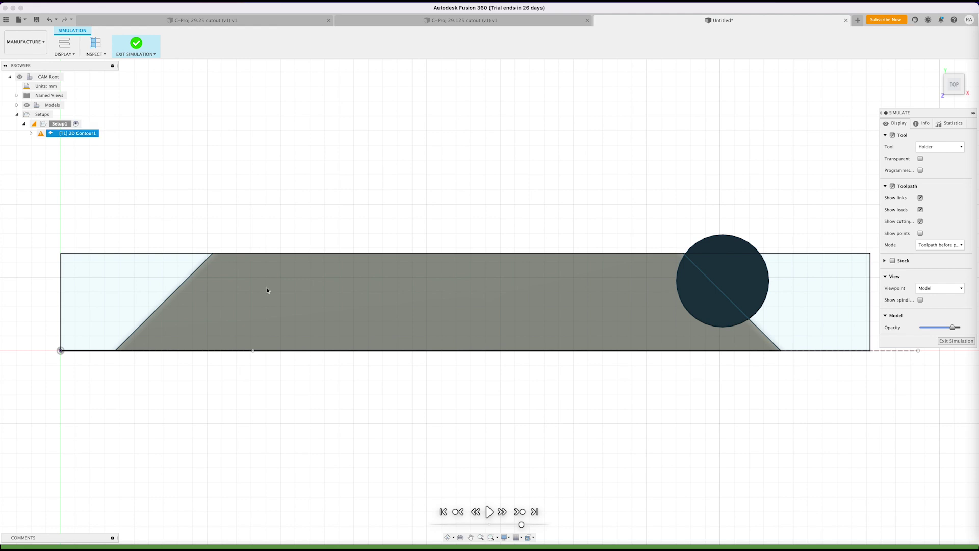
click(956, 341)
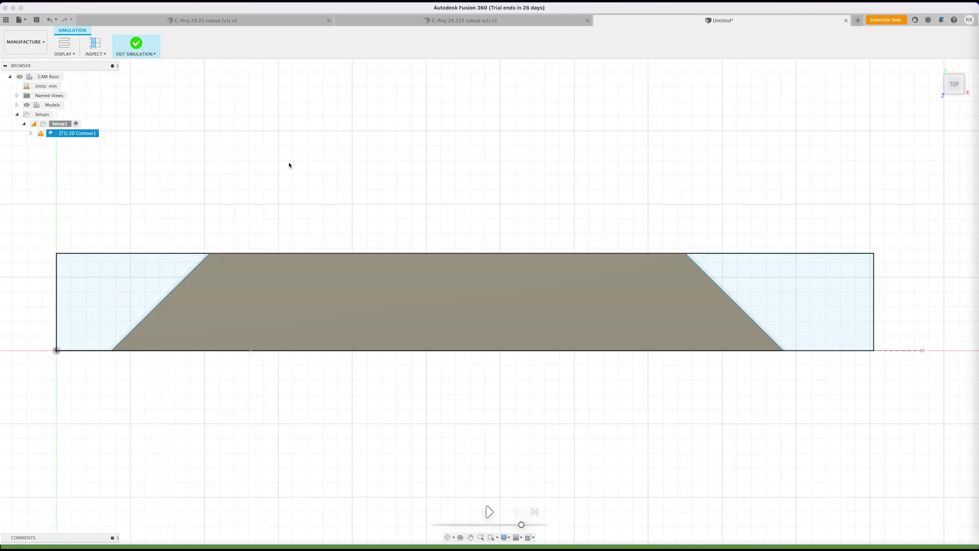
Step: Create NCProgram1 with the Grbl post from 2D Contour1, then reselect the toolpath
right_click(74, 134)
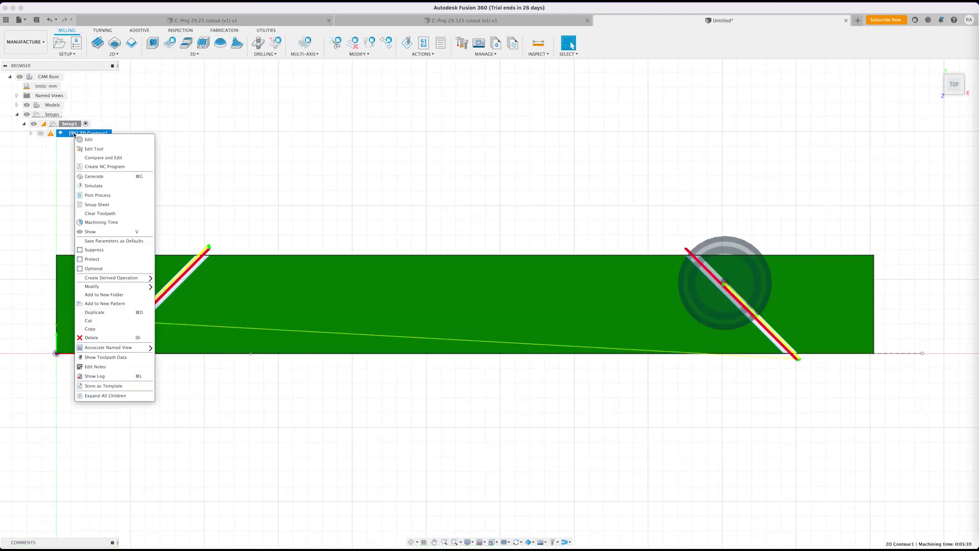
click(101, 168)
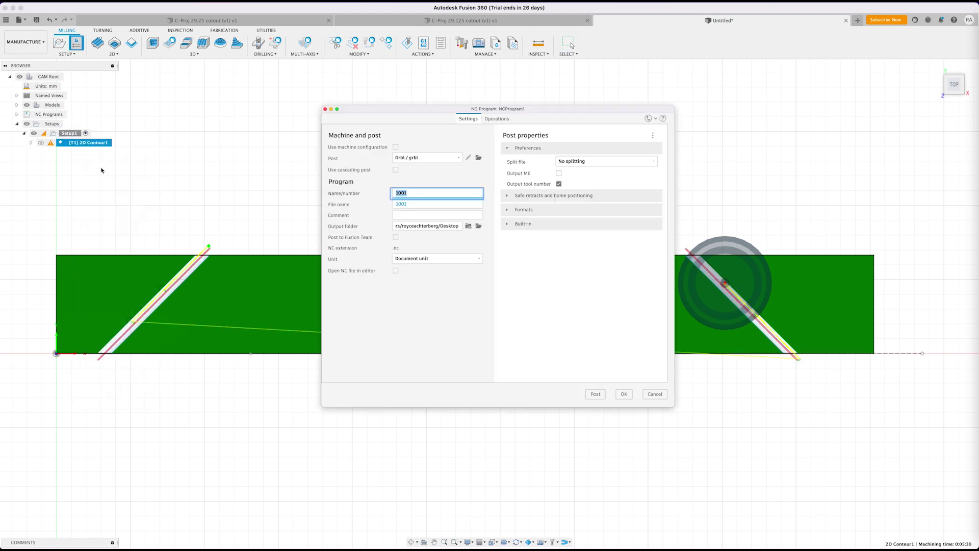
click(620, 393)
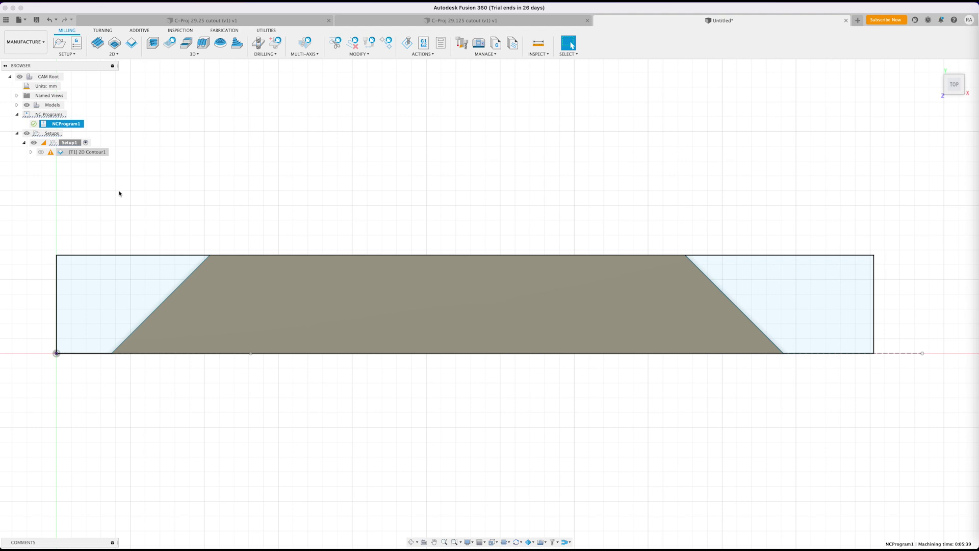
mouse_move(52, 154)
click(60, 153)
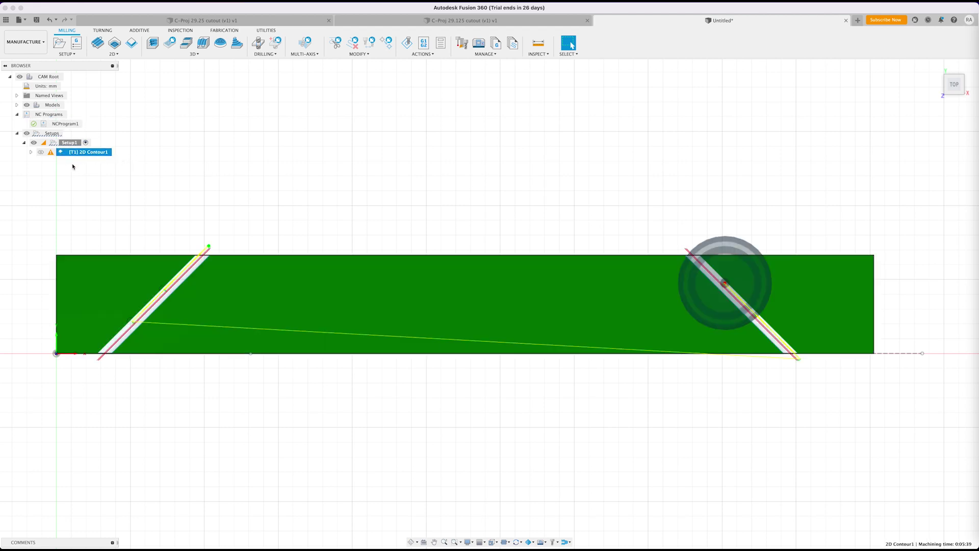
Step: Post 2D Contour1 as Grbl NC code named 'C-Proj 454.025 cutout (v1)' to the Desktop
right_click(61, 154)
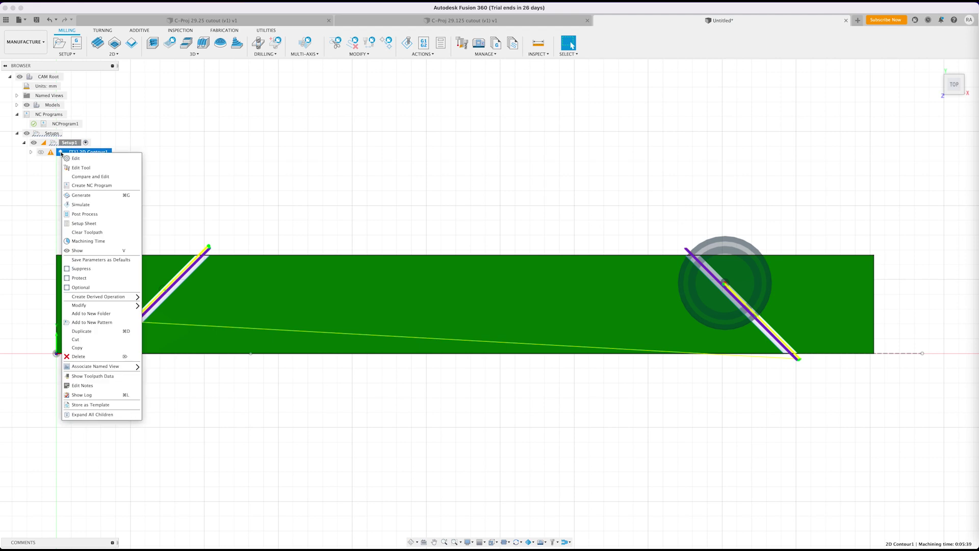
click(85, 214)
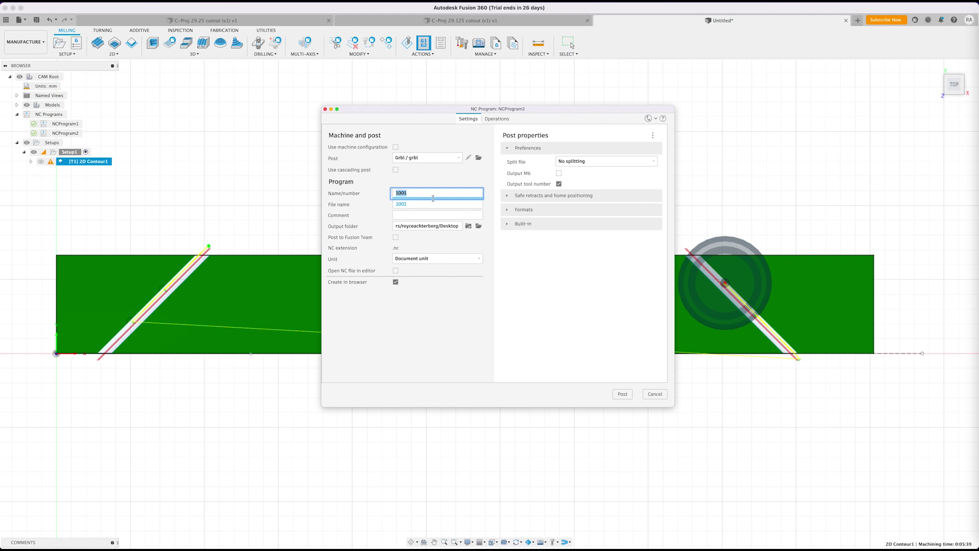
text(C)
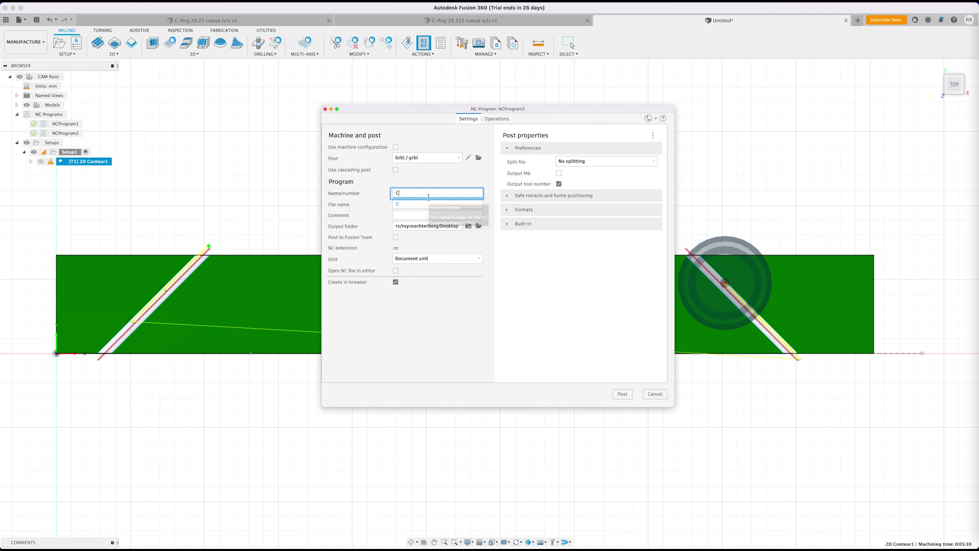
text(-Proj)
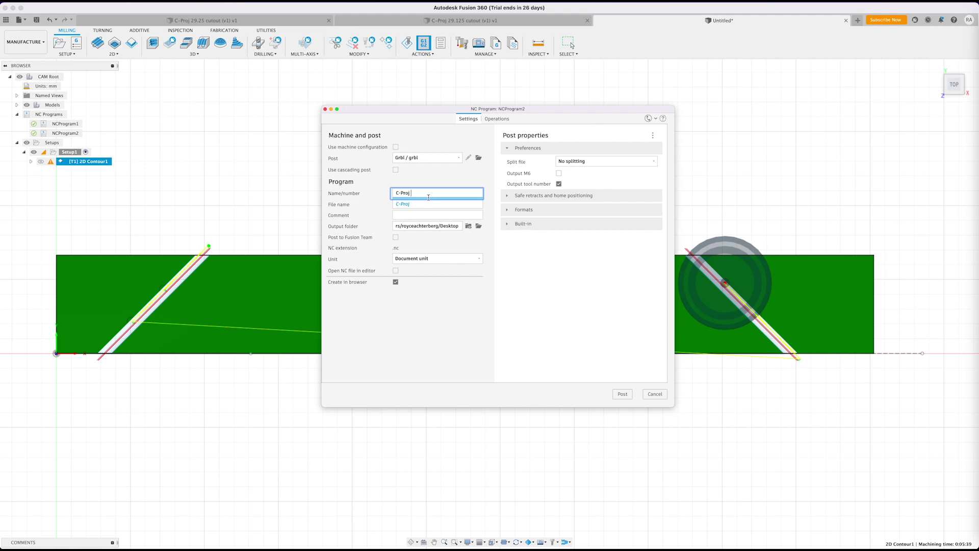
text(454.025 cutout (v1)
key(super+a)
key(super+c)
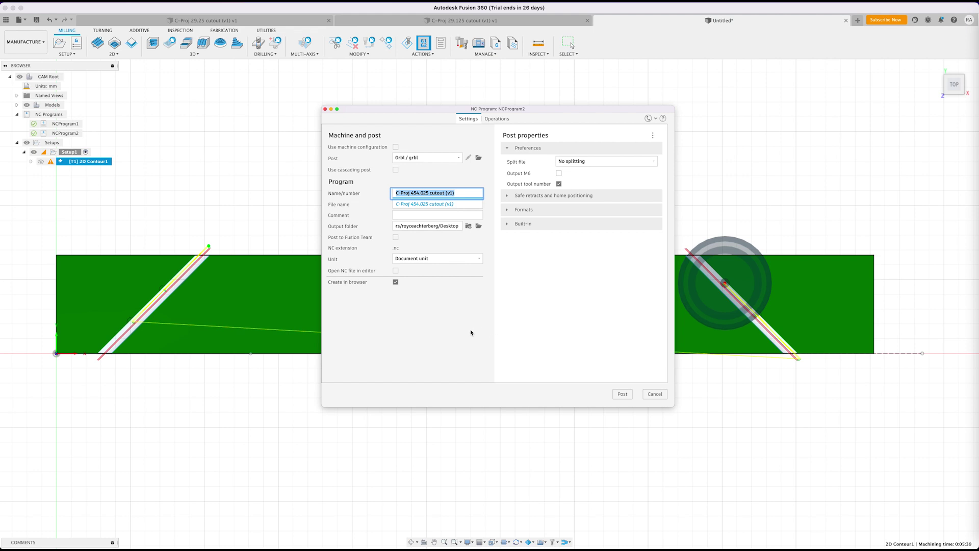
click(622, 393)
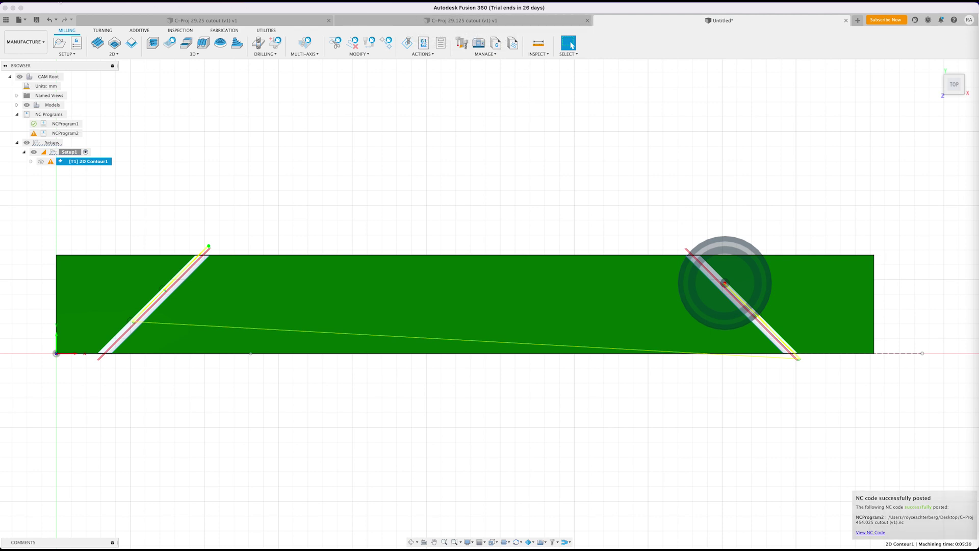
Step: Save the design as 'C-Proj 454.025 cutout (v1)' in Admin Project
click(19, 20)
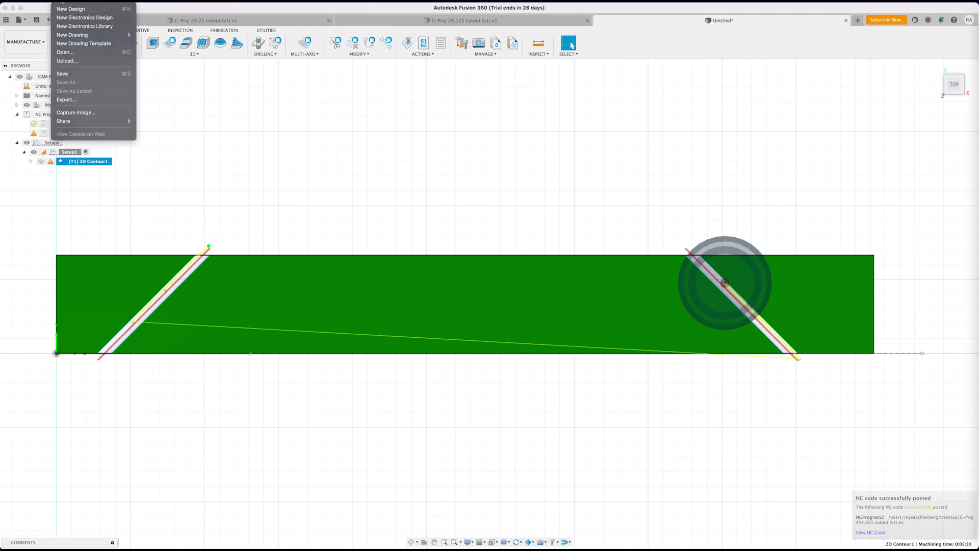
click(73, 73)
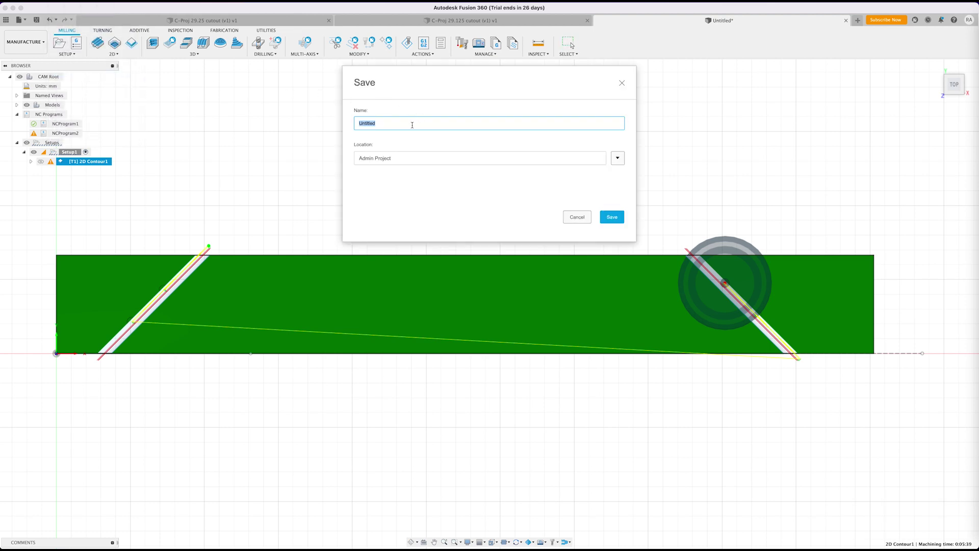
key(super+v)
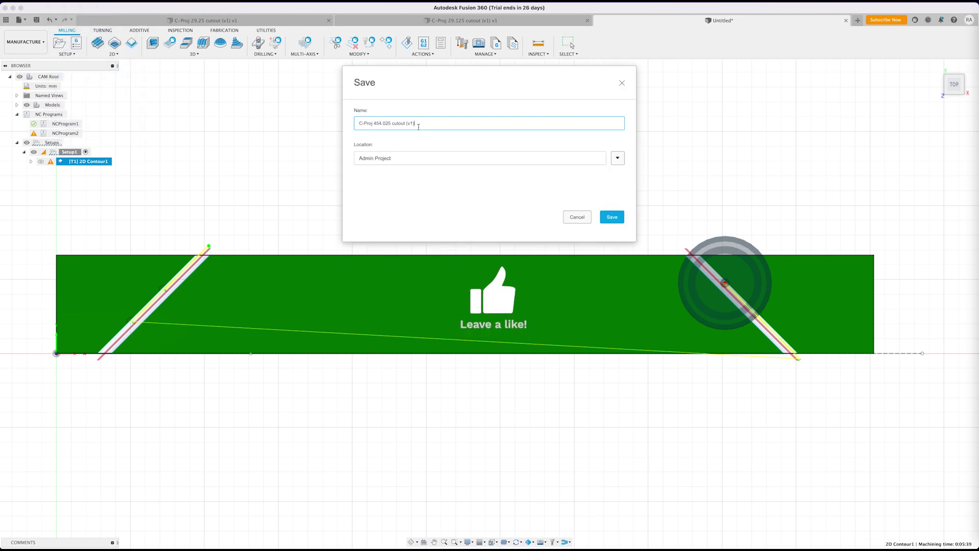
click(618, 219)
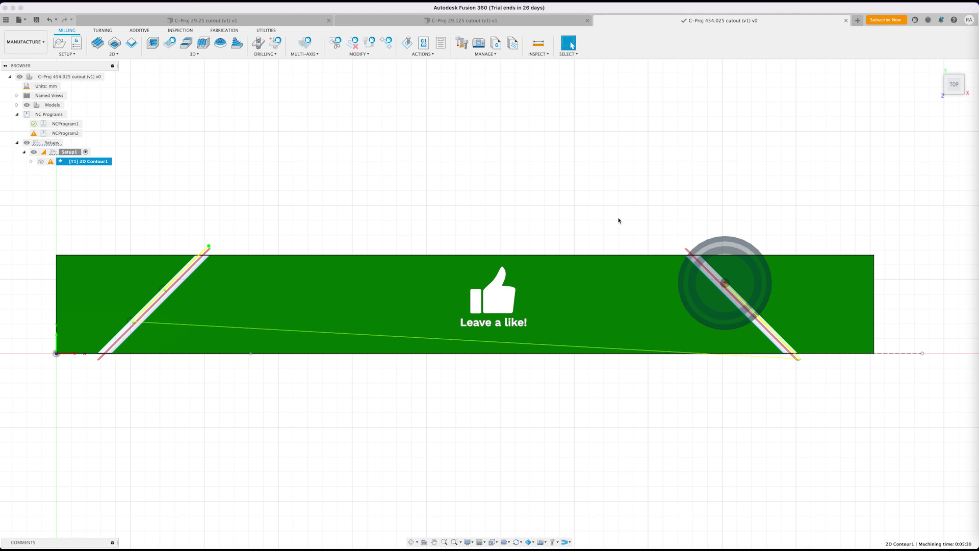